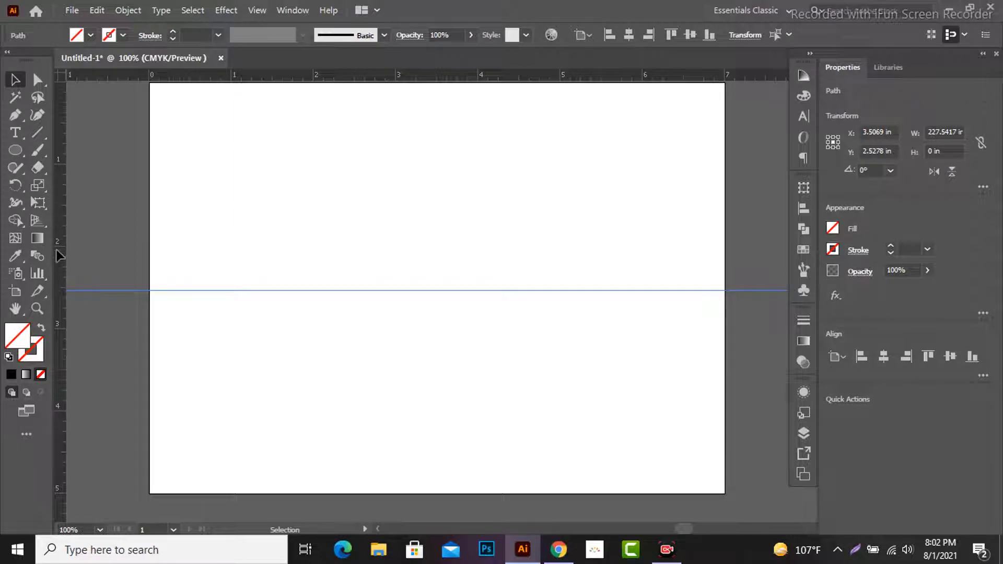
Step: Place a vertical guide at about 3.57 in and draw a 3.5 in circle centred where the guides cross, with a 1 pt black stroke
{"action": "mouse_move", "coordinate": [424, 276]}
{"action": "left_mouse_down"}
{"action": "mouse_move", "coordinate": [458, 276]}
{"action": "mouse_move", "coordinate": [429, 276]}
{"action": "mouse_move", "coordinate": [443, 276]}
{"action": "left_mouse_up"}
{"action": "left_click_drag", "start_coordinate": [15, 150], "coordinate": [89, 184]}
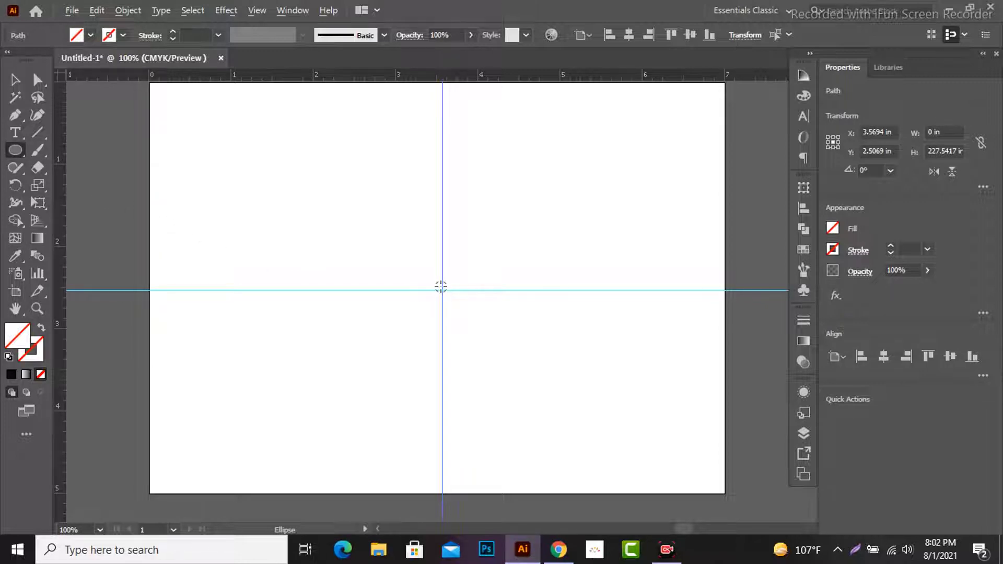
{"action": "left_click_drag", "start_coordinate": [443, 289], "coordinate": [587, 412]}
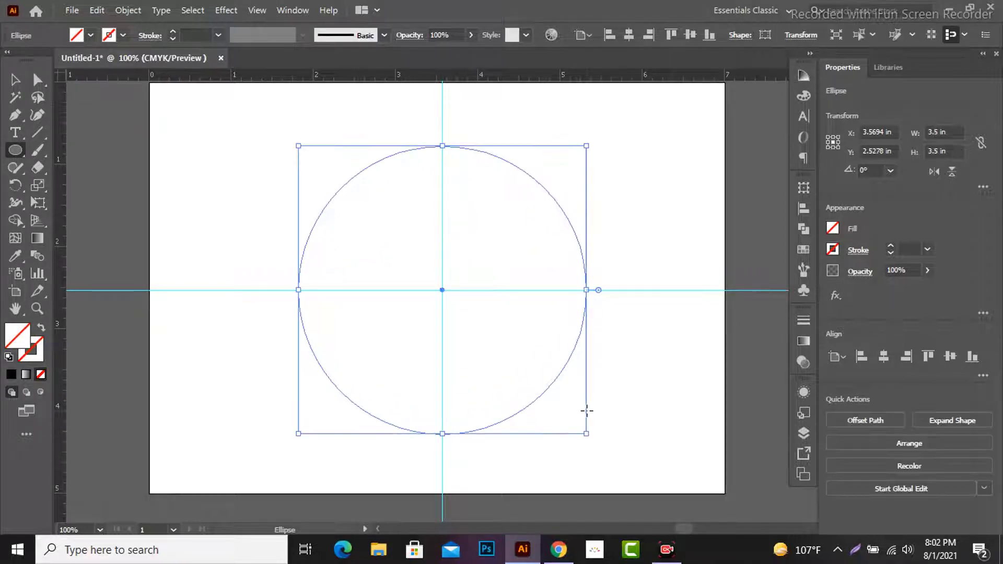
{"action": "left_click", "coordinate": [217, 41]}
{"action": "left_click", "coordinate": [237, 98]}
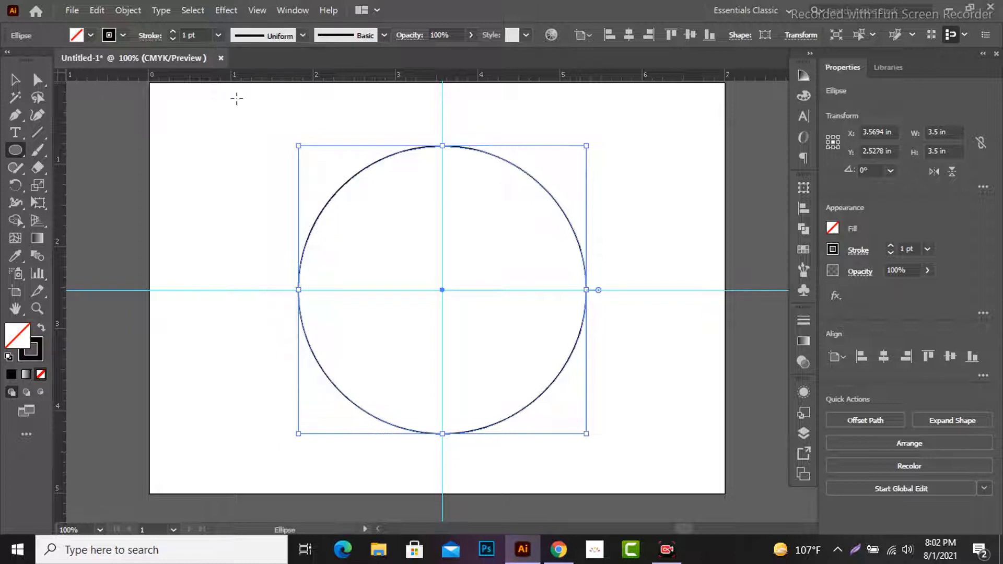
Step: Delete the circle's left and bottom anchor points, keeping only the upper-right quarter arc
{"action": "left_click", "coordinate": [38, 80]}
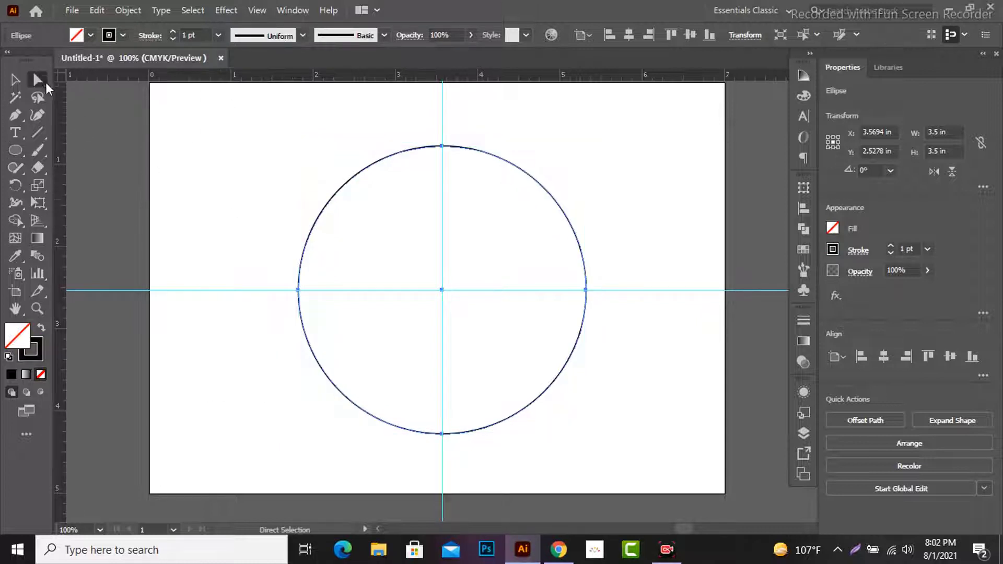
{"action": "left_click_drag", "start_coordinate": [287, 284], "coordinate": [499, 454]}
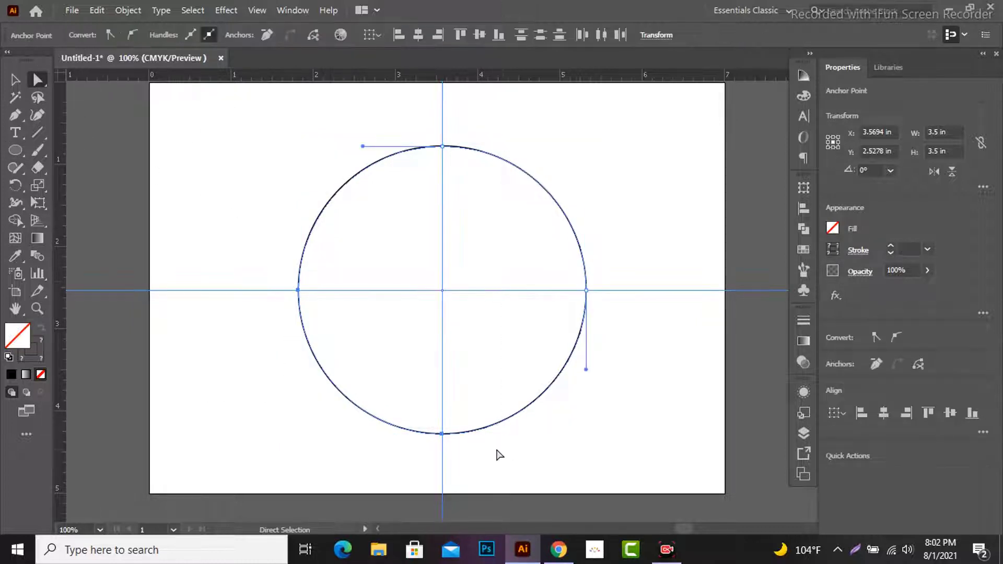
{"action": "left_click", "coordinate": [299, 291]}
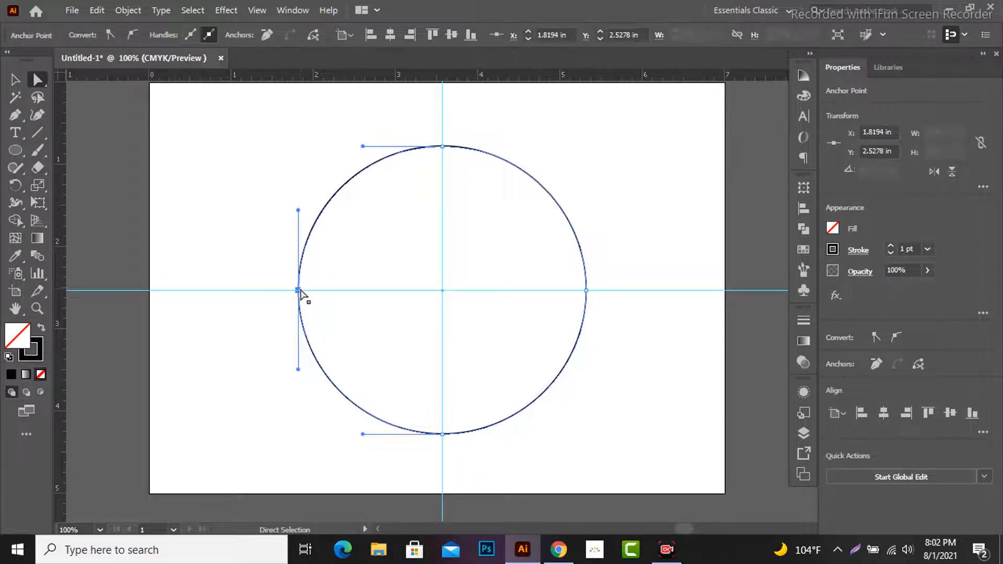
{"action": "key", "text": "Delete"}
{"action": "left_click", "coordinate": [442, 435]}
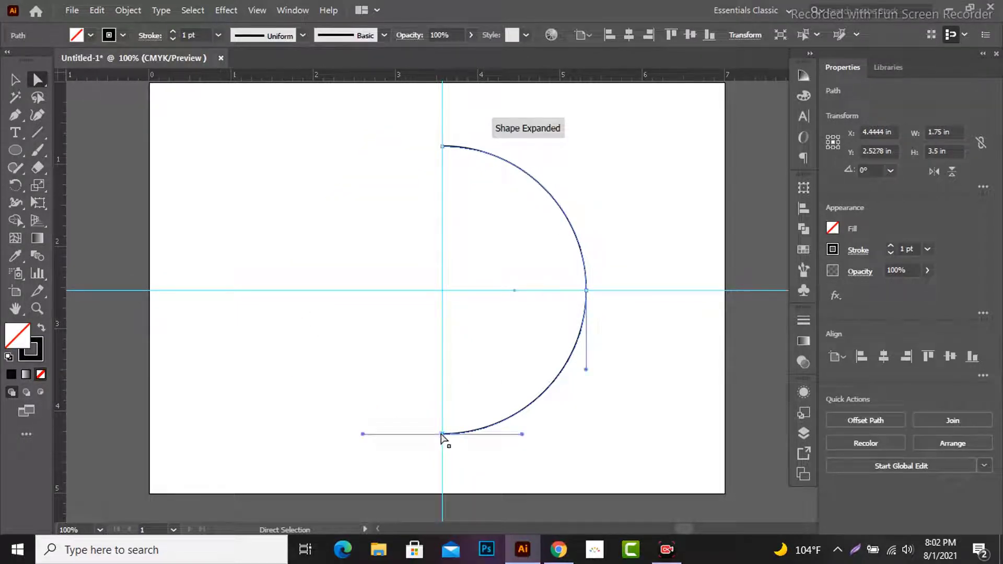
{"action": "key", "text": "Delete"}
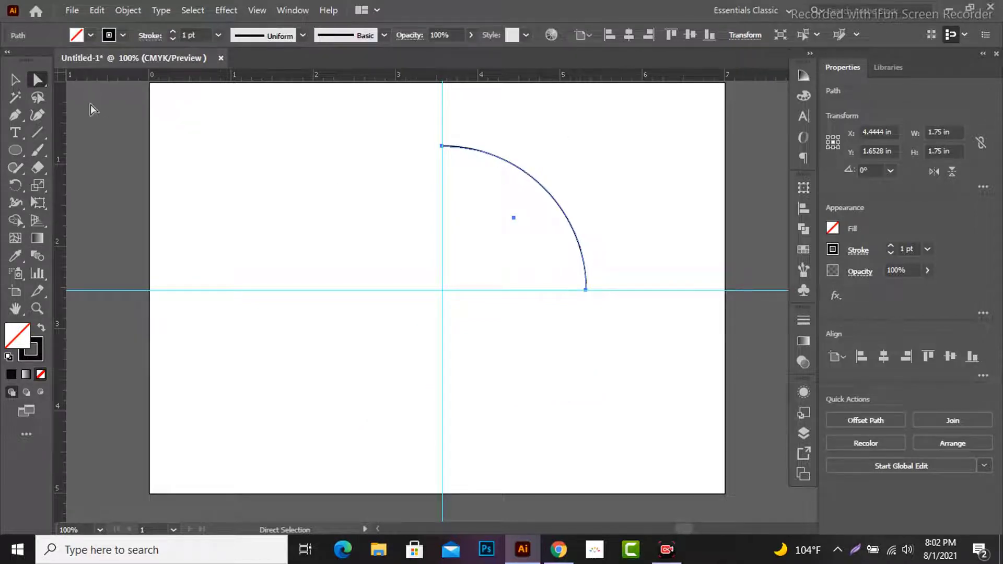
Step: Draw a circle about 0.14 in wide near the artboard's left edge, with no stroke and an RGB Red fill
{"action": "left_click", "coordinate": [16, 148]}
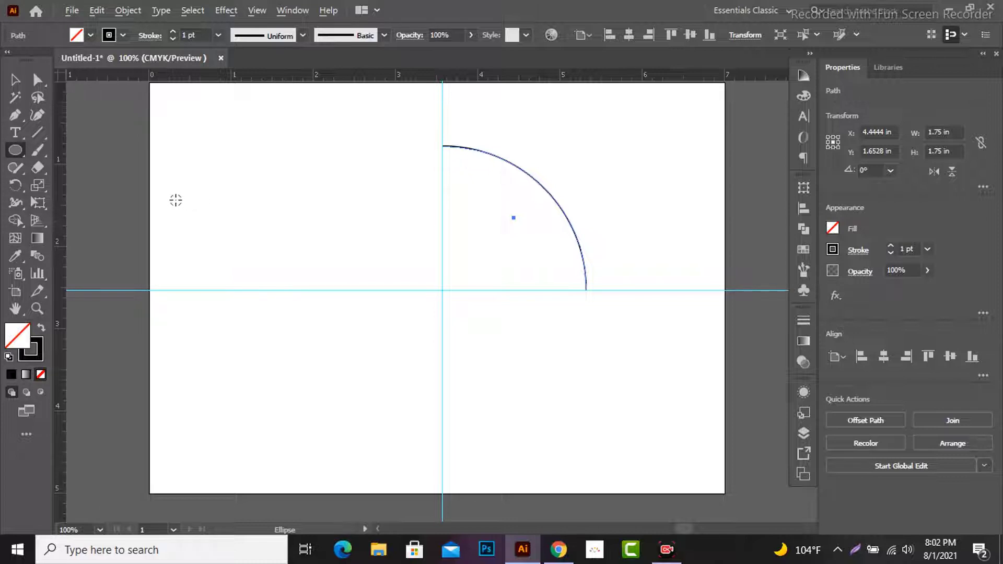
{"action": "left_click_drag", "start_coordinate": [173, 194], "coordinate": [180, 199]}
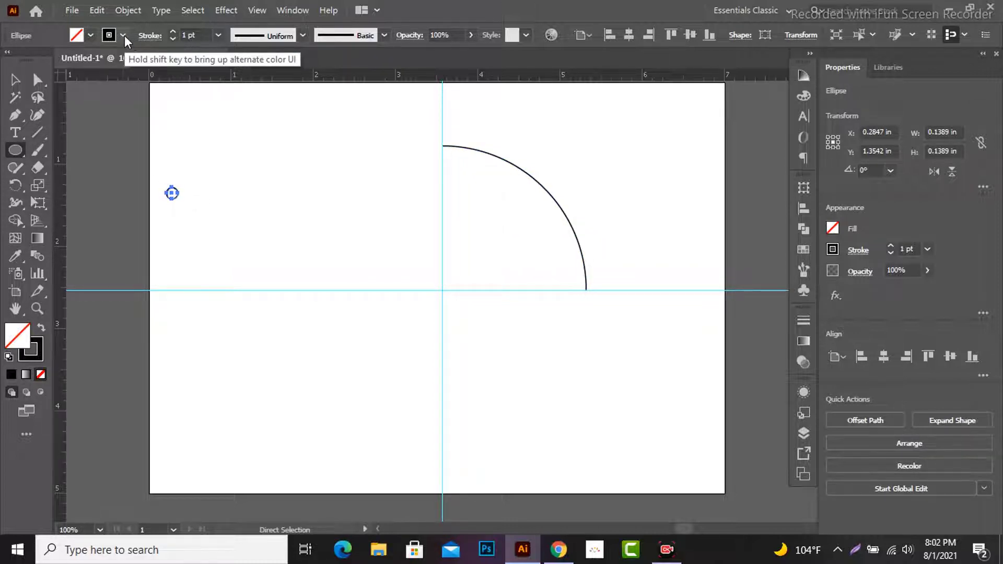
{"action": "left_click", "coordinate": [123, 35]}
{"action": "left_click", "coordinate": [11, 60]}
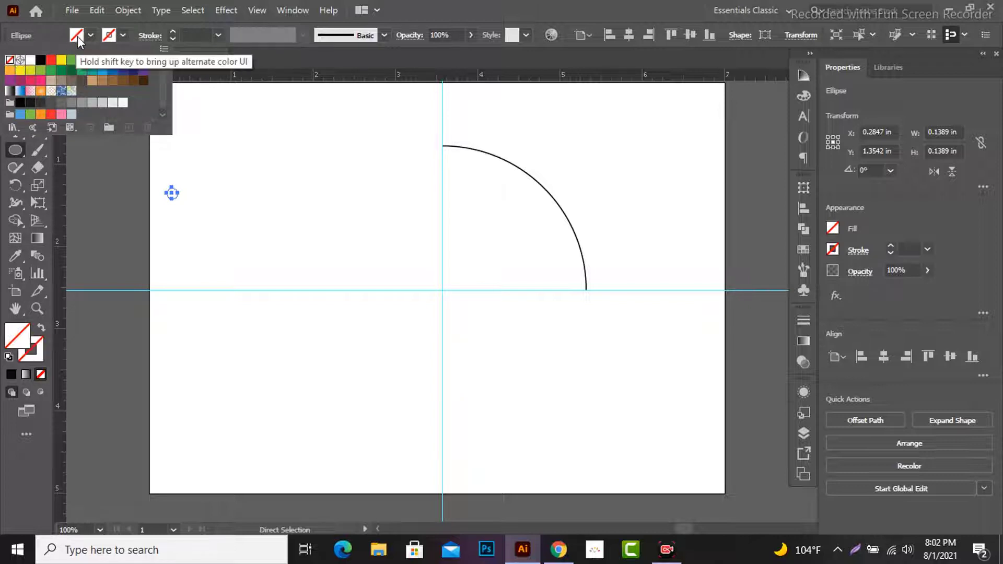
{"action": "left_click", "coordinate": [77, 36]}
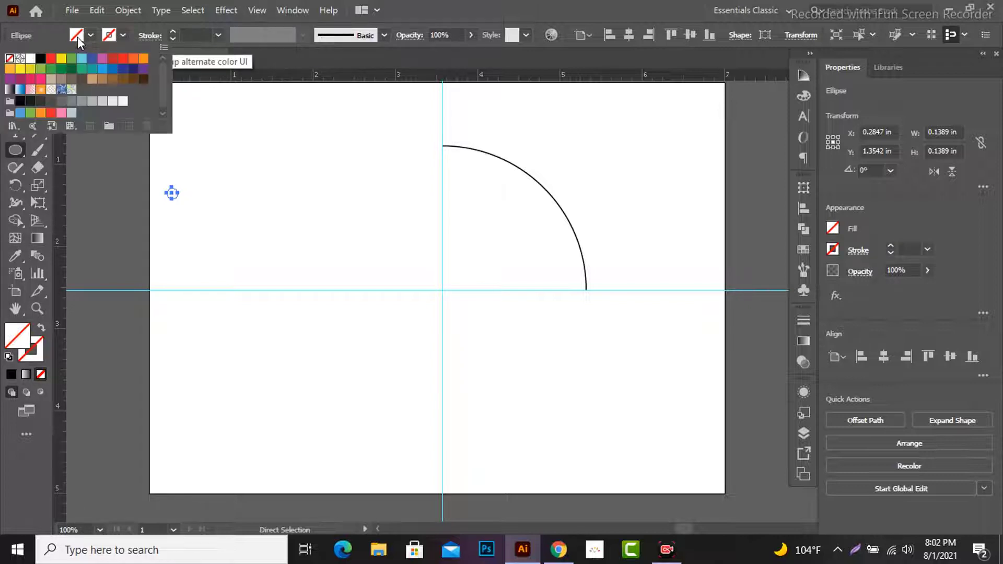
{"action": "left_click", "coordinate": [51, 58]}
{"action": "key", "text": "Escape"}
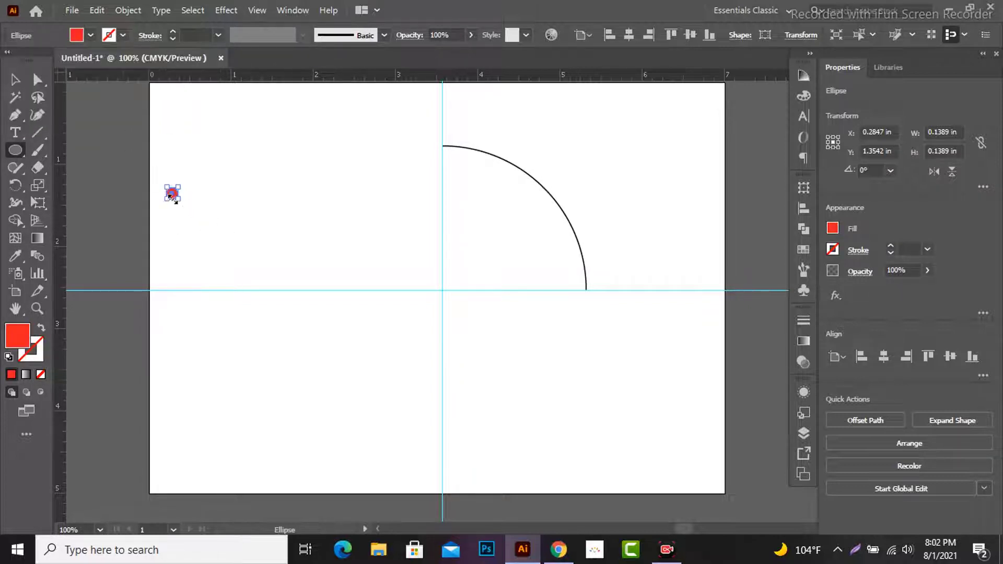
Step: Duplicate the small red circle and shrink the copy to about 0.028 in, placed at about X 2.43 in, Y 1.54 in
{"action": "scroll", "coordinate": [170, 197], "scroll_direction": "up", "scroll_amount": 2}
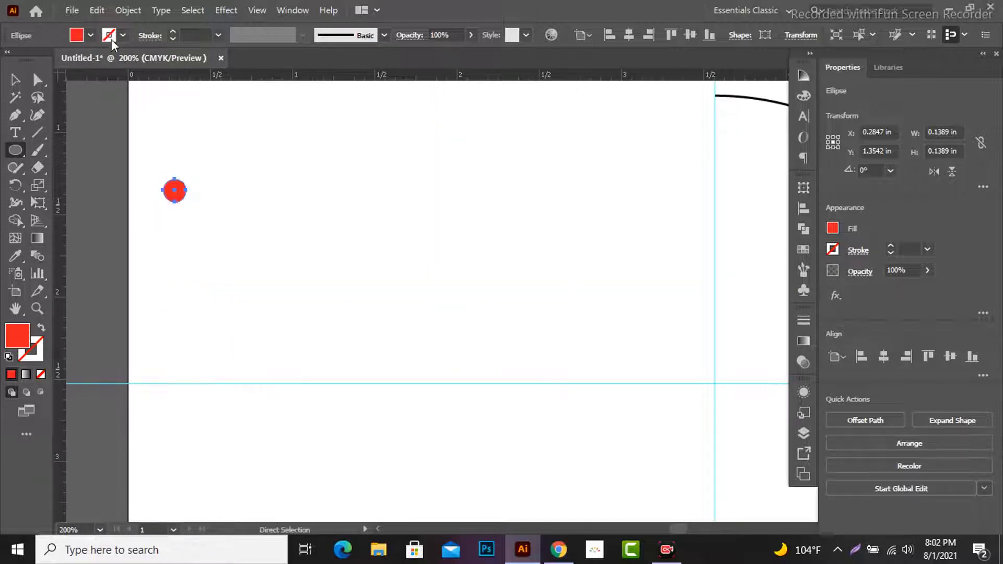
{"action": "left_click", "coordinate": [97, 11]}
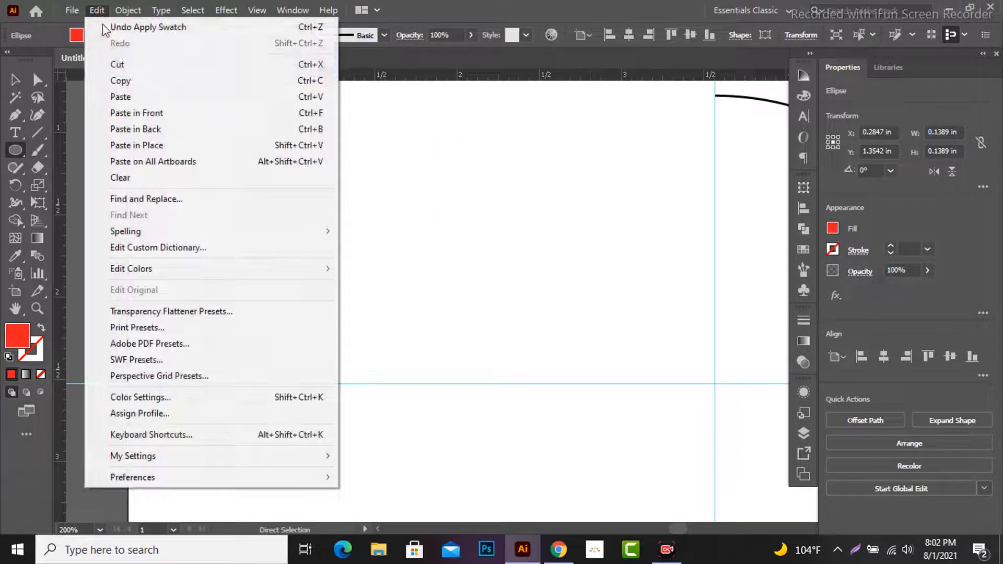
{"action": "left_click", "coordinate": [134, 80]}
{"action": "left_click", "coordinate": [97, 11]}
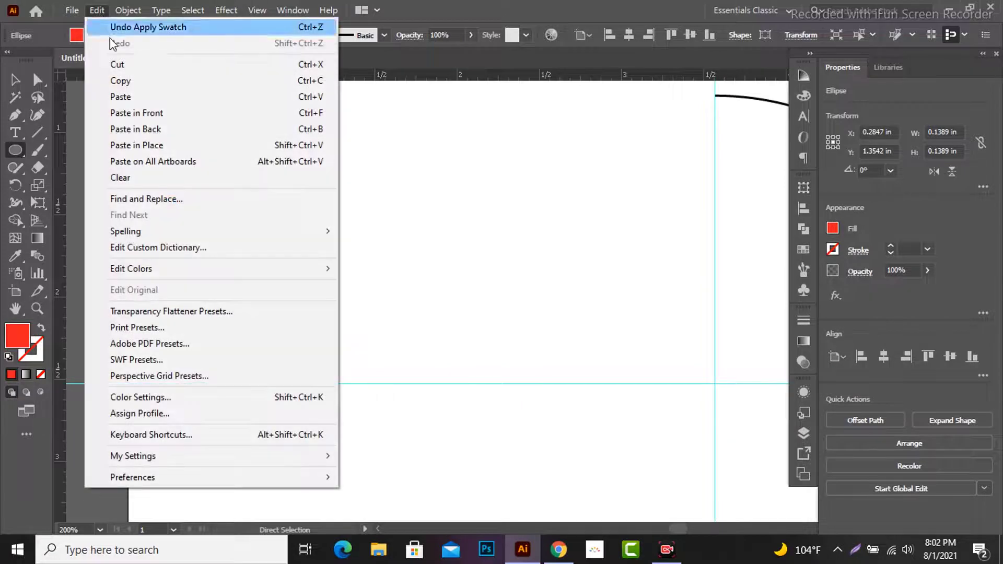
{"action": "left_click", "coordinate": [126, 96]}
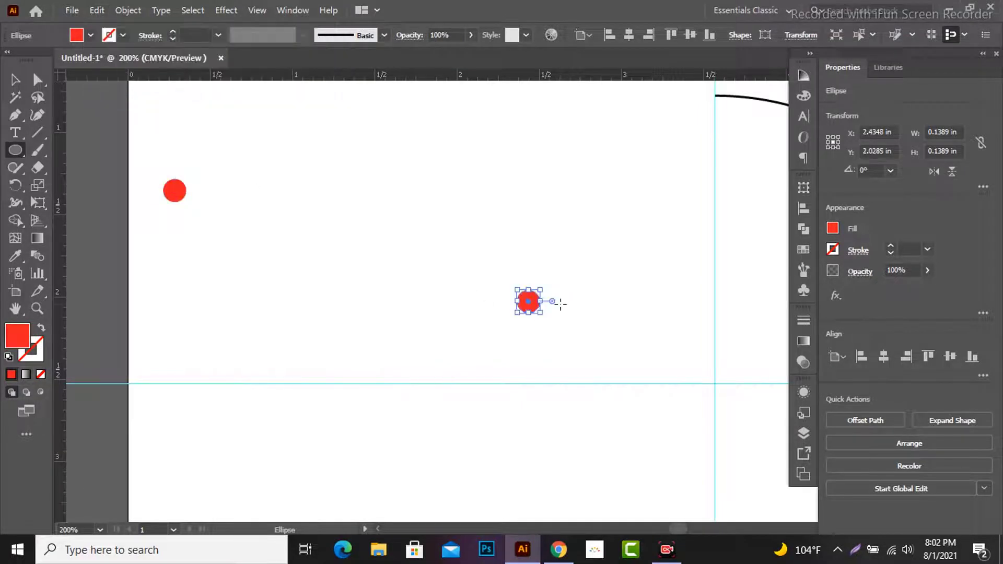
{"action": "left_click", "coordinate": [15, 80]}
{"action": "left_click_drag", "start_coordinate": [530, 290], "coordinate": [527, 223]}
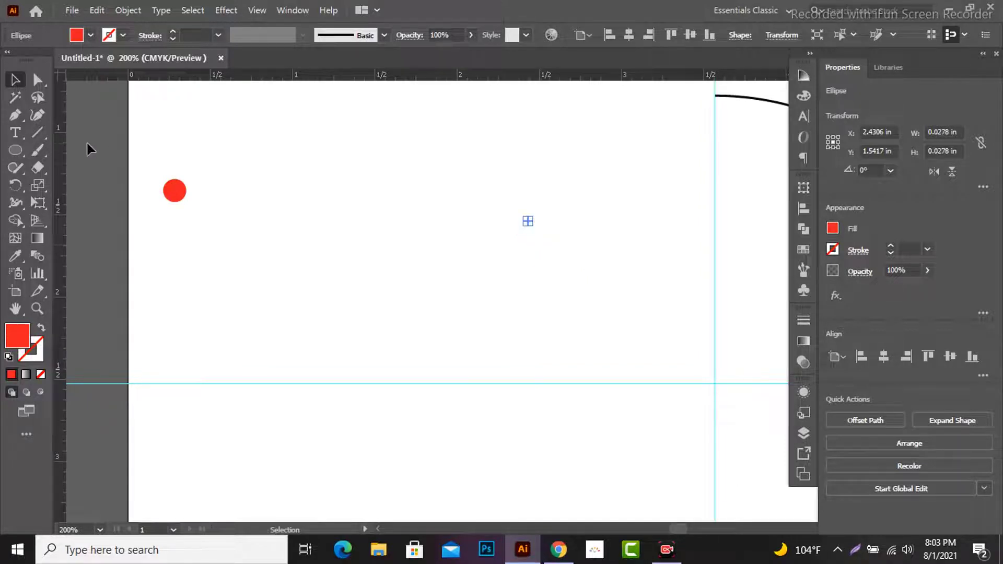
Step: Align the large and tiny red circles on their vertical centres and make a blend between them
{"action": "left_click_drag", "start_coordinate": [150, 150], "coordinate": [602, 271]}
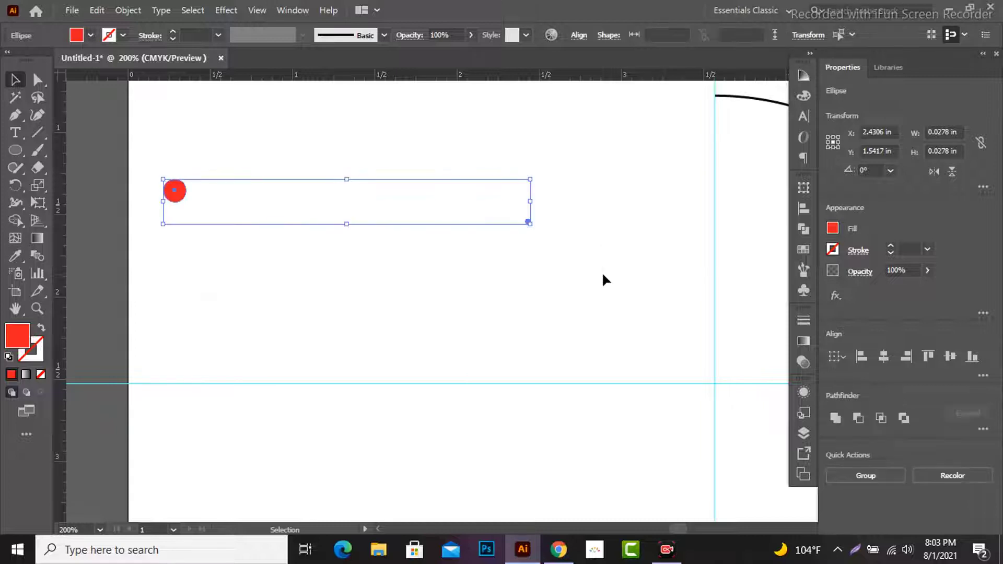
{"action": "left_click", "coordinate": [803, 209]}
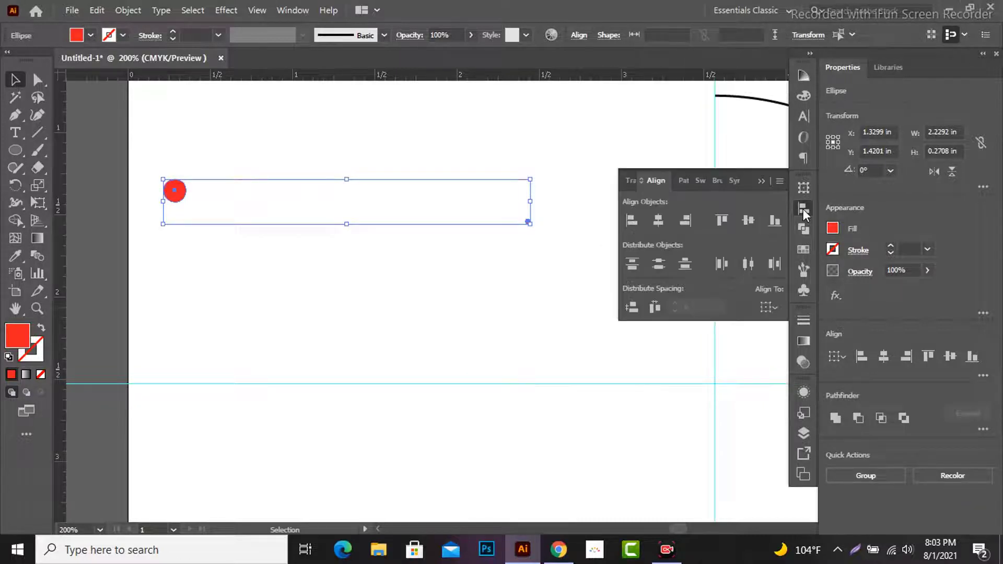
{"action": "left_click", "coordinate": [747, 222]}
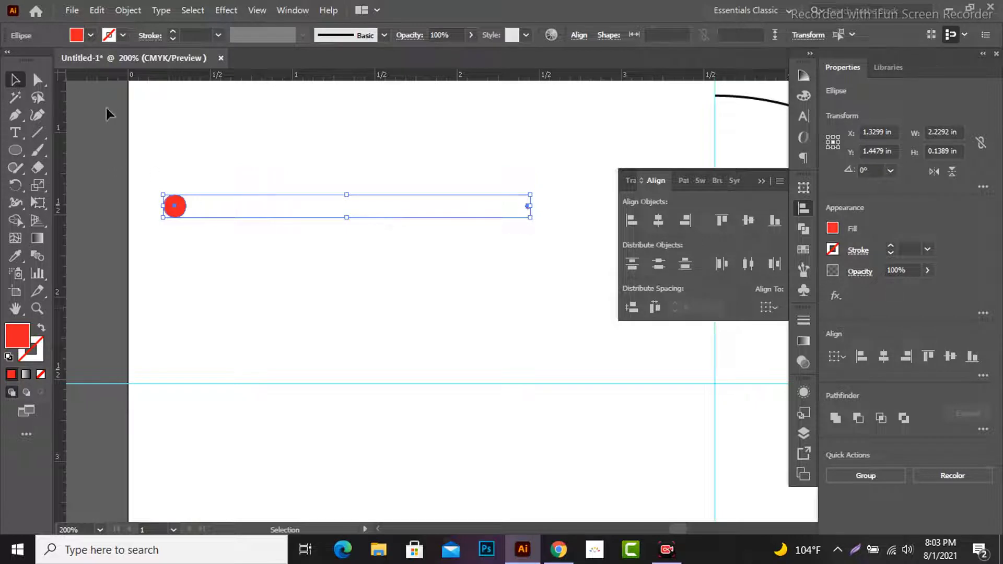
{"action": "left_click", "coordinate": [128, 10]}
{"action": "mouse_move", "coordinate": [211, 397]}
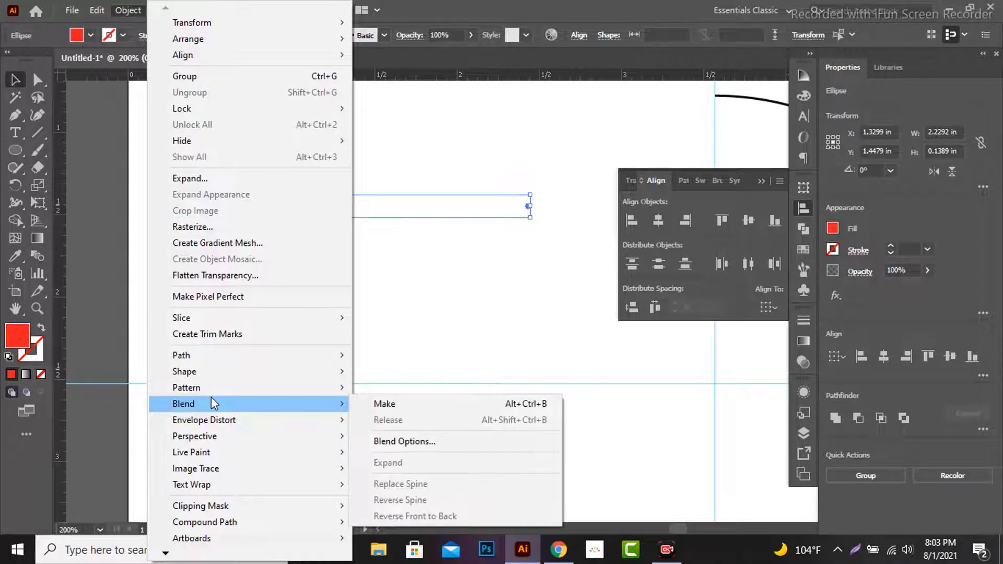
{"action": "left_click", "coordinate": [394, 401]}
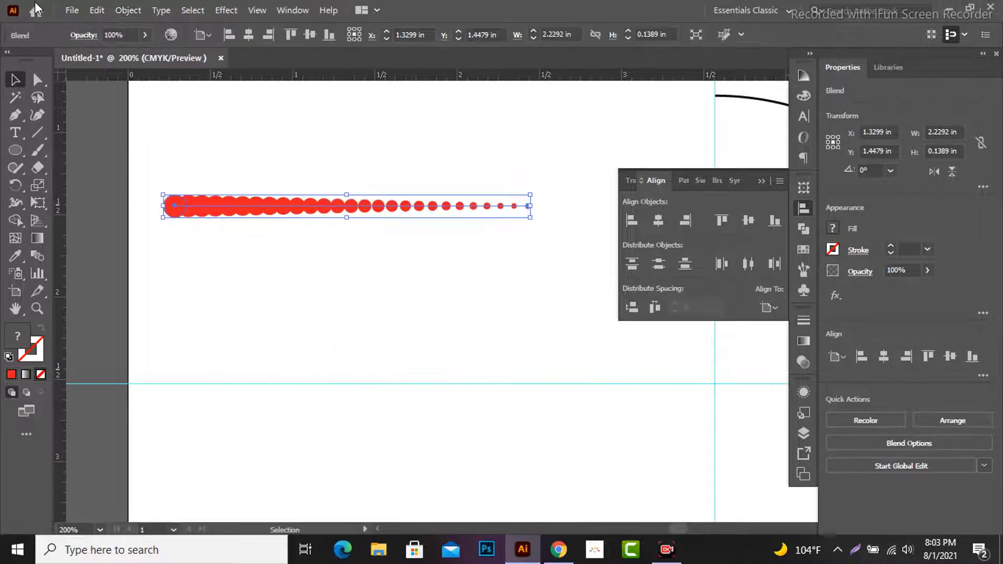
Step: Set the blend's spacing to Specified Steps with 12 steps
{"action": "left_click", "coordinate": [127, 11]}
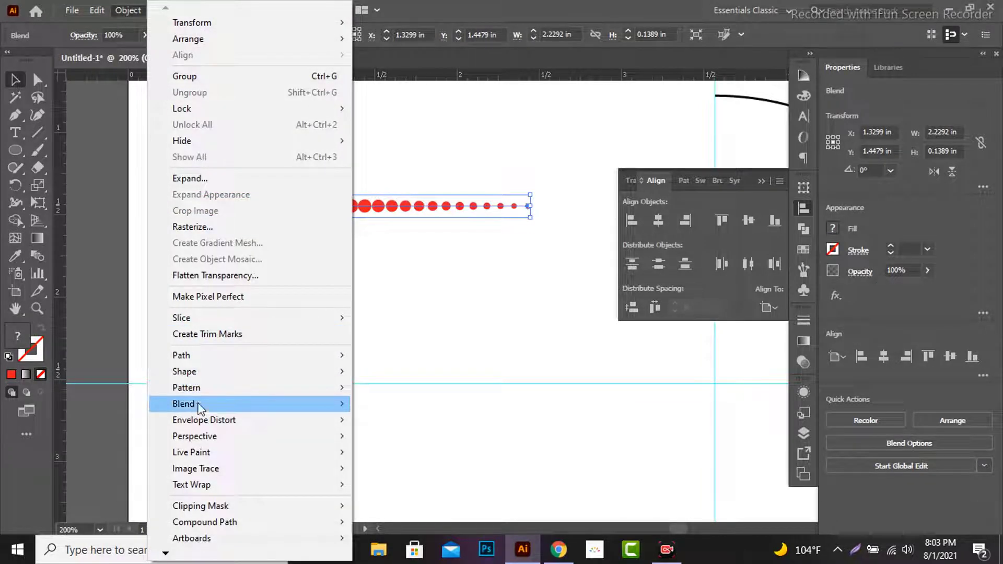
{"action": "mouse_move", "coordinate": [196, 404]}
{"action": "left_click", "coordinate": [402, 442]}
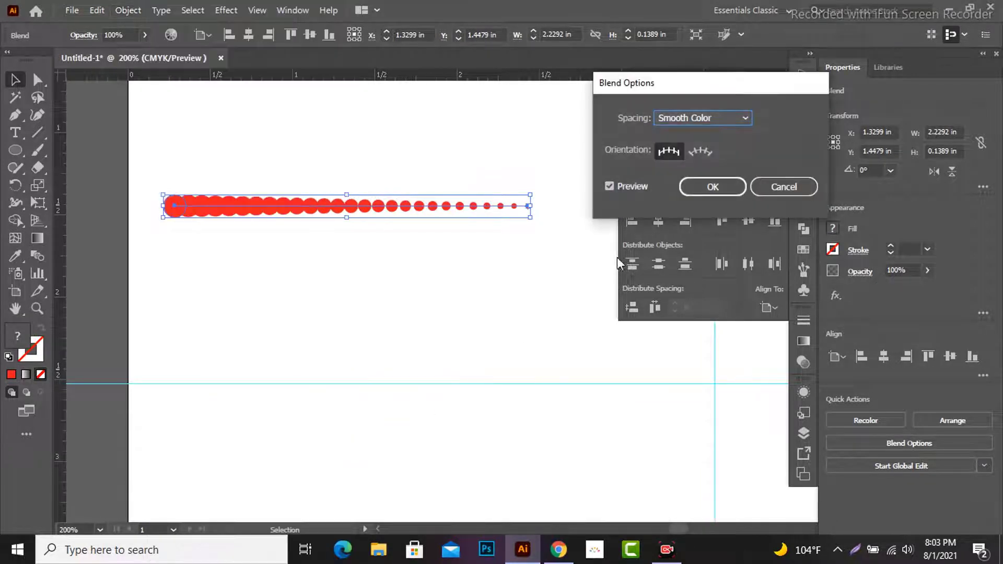
{"action": "left_click", "coordinate": [731, 120]}
{"action": "left_click", "coordinate": [718, 151]}
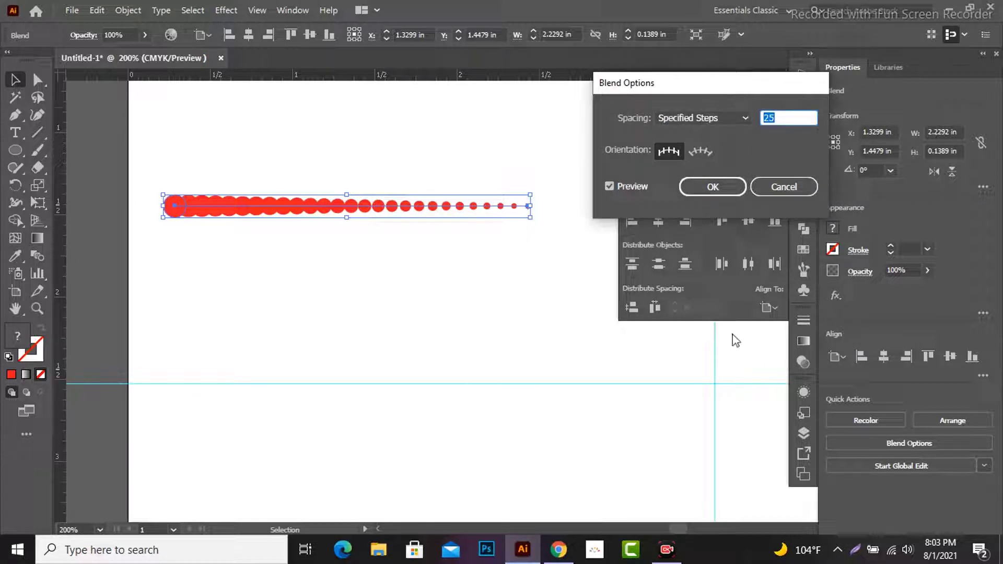
{"action": "key", "text": "Down"}
{"action": "key", "text": "Down"}
{"action": "key", "text": "Down"}
{"action": "key", "text": "Down"}
{"action": "key", "text": "Down"}
{"action": "key", "text": "Down"}
{"action": "key", "text": "Down"}
{"action": "key", "text": "Down"}
{"action": "key", "text": "Down"}
{"action": "key", "text": "Down"}
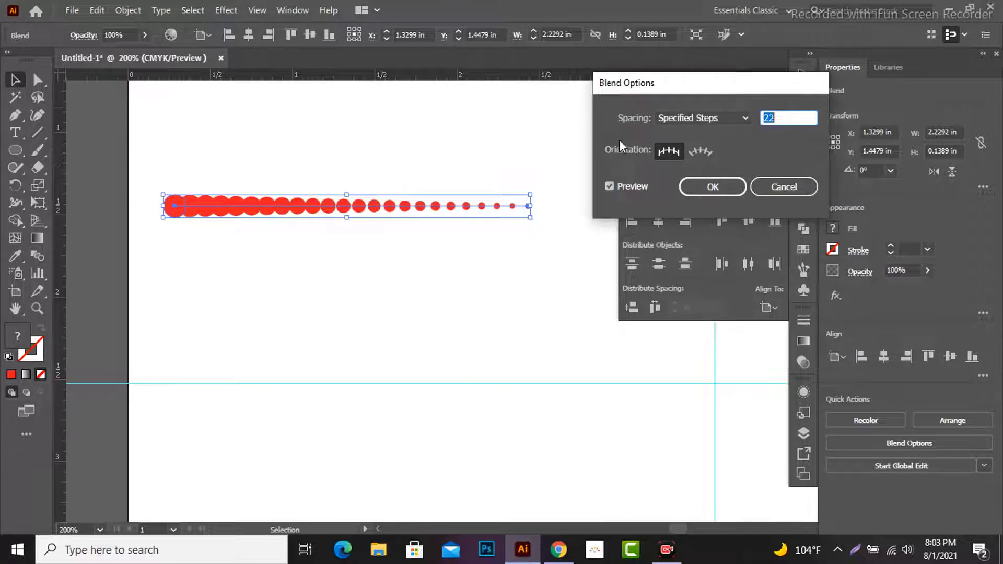
{"action": "key", "text": "Down"}
{"action": "key", "text": "Down"}
{"action": "key", "text": "Down"}
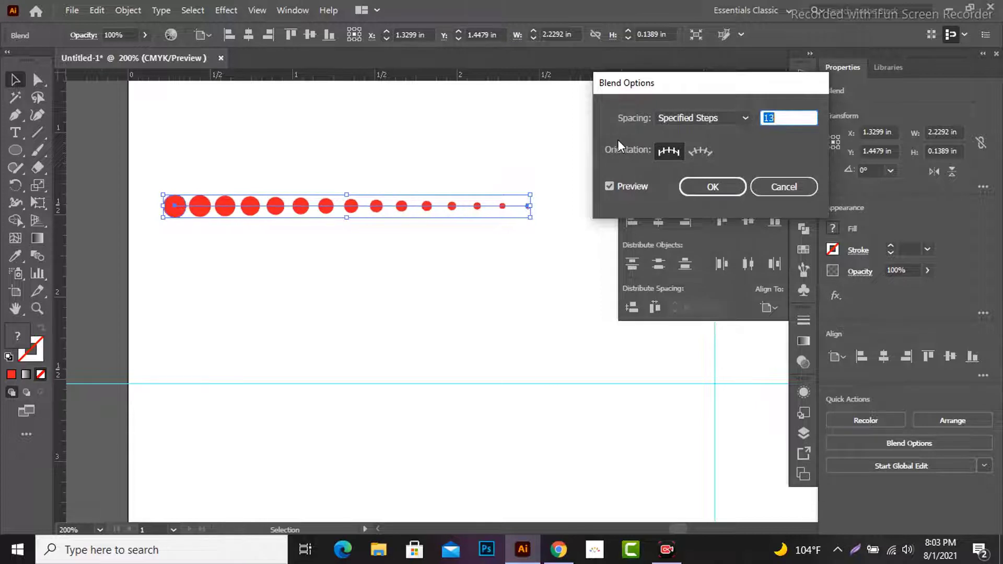
{"action": "left_click", "coordinate": [725, 187]}
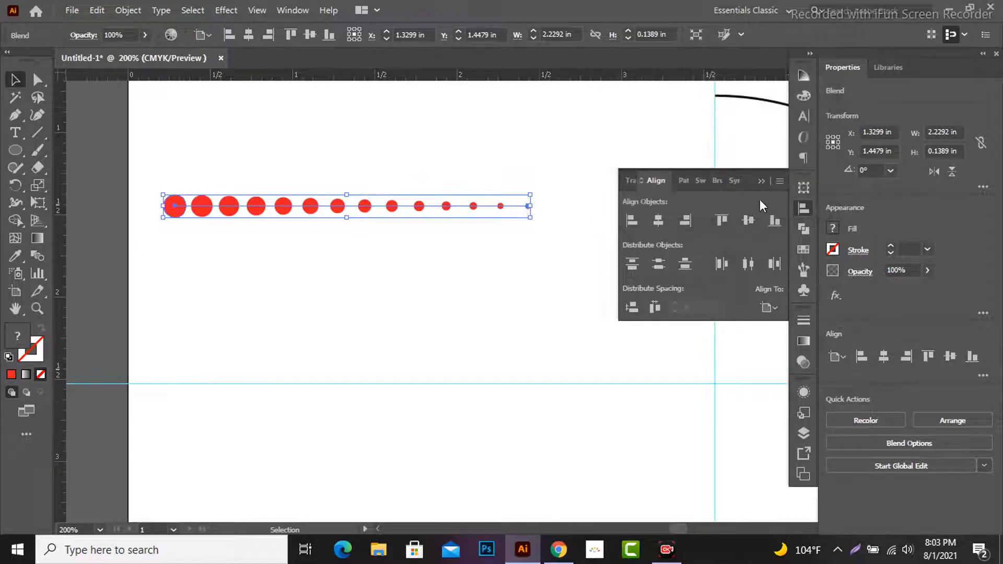
{"action": "left_click", "coordinate": [767, 180]}
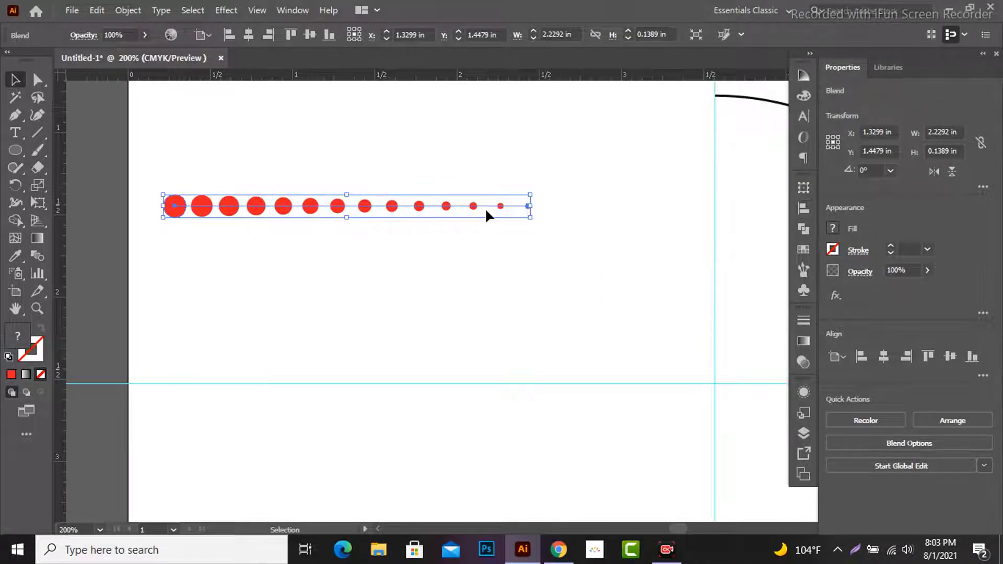
Step: Replace the blend's spine with the quarter arc so the dots follow the curve
{"action": "scroll", "coordinate": [486, 208], "scroll_direction": "down", "scroll_amount": 2}
{"action": "left_click_drag", "start_coordinate": [641, 263], "coordinate": [536, 271]}
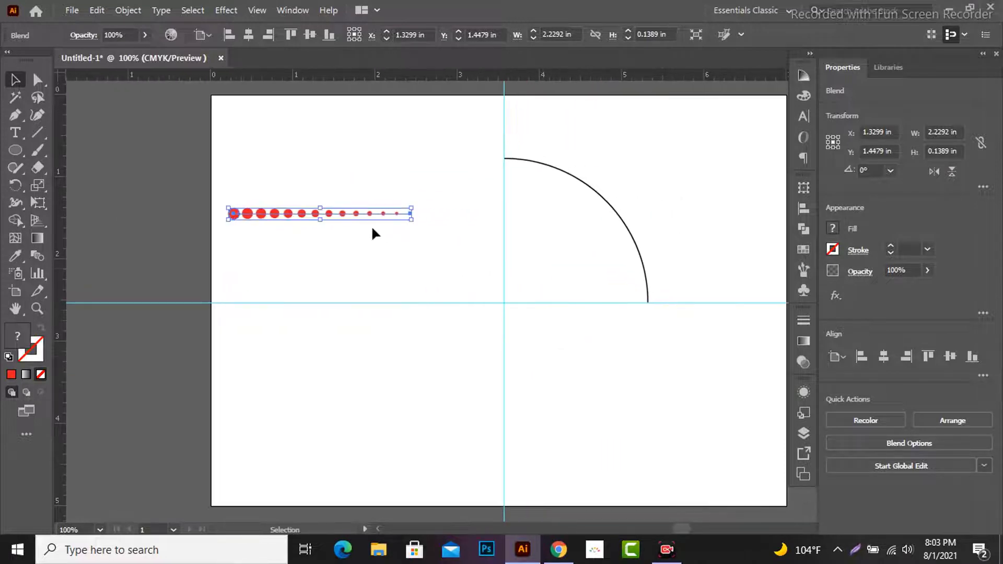
{"action": "left_click", "coordinate": [572, 176], "text": "shift"}
{"action": "left_click", "coordinate": [128, 10]}
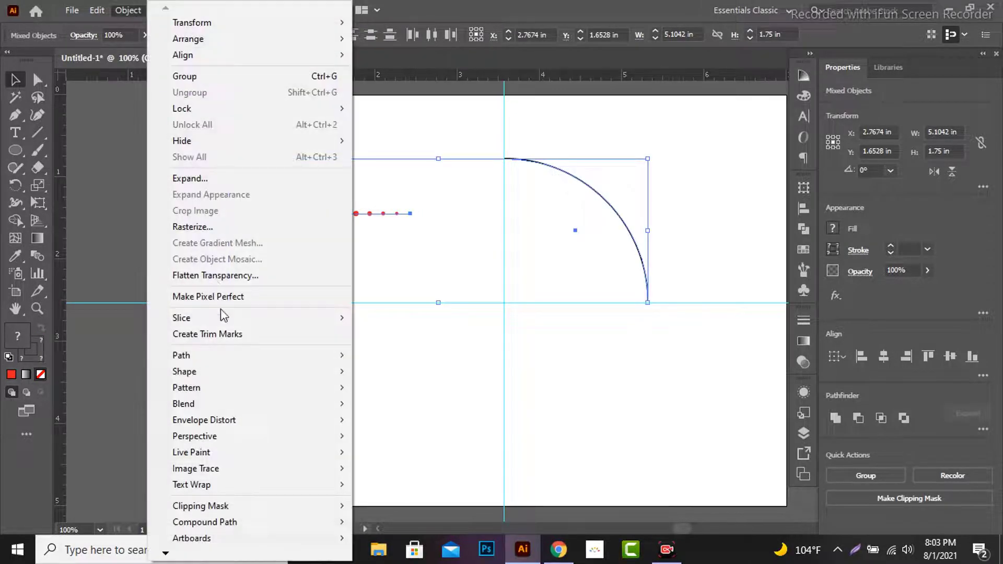
{"action": "mouse_move", "coordinate": [269, 404]}
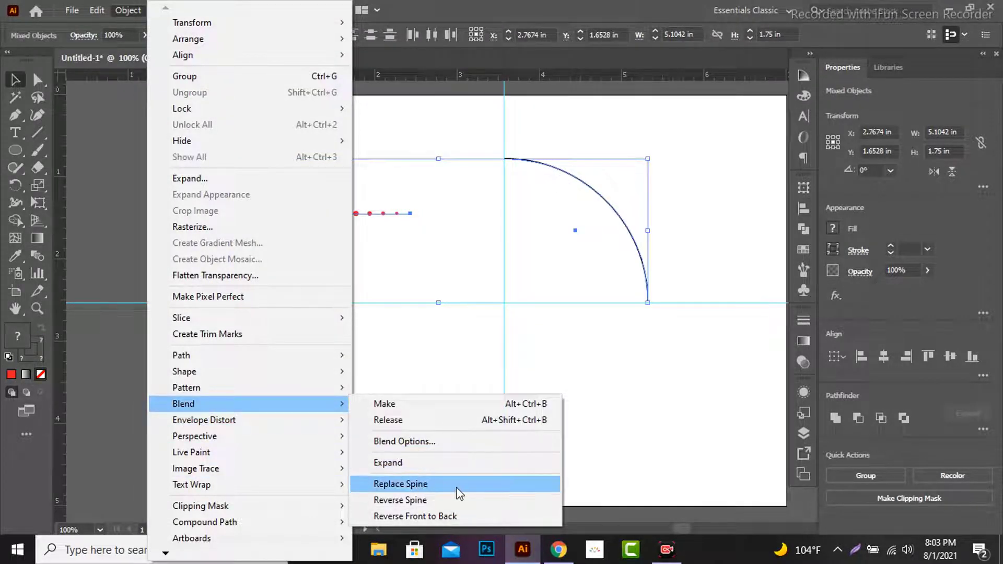
{"action": "left_click", "coordinate": [439, 484]}
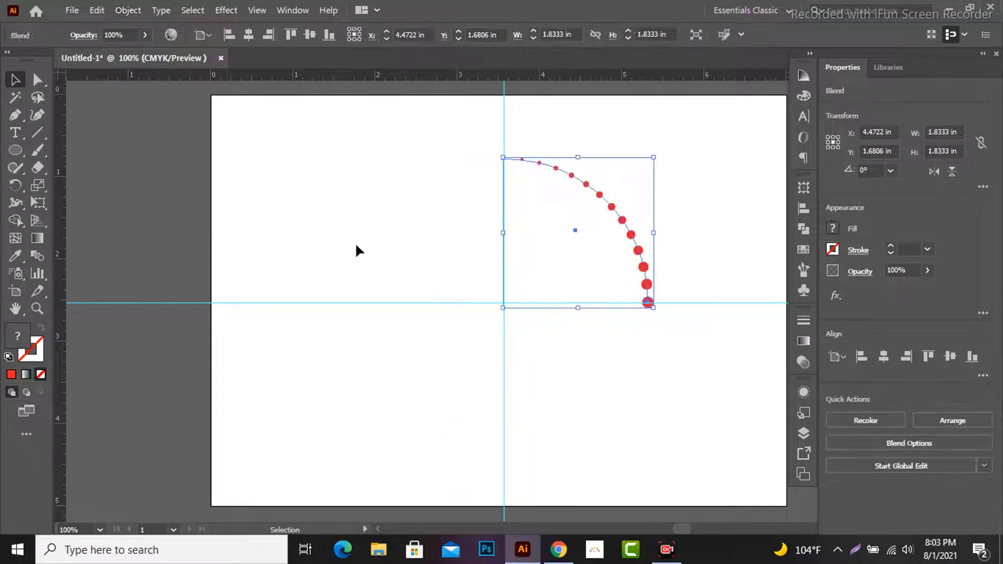
Step: Rotate a copy of the dotted arc about 91° counterclockwise around the guide crossing to form the upper-left quarter
{"action": "left_click", "coordinate": [14, 187]}
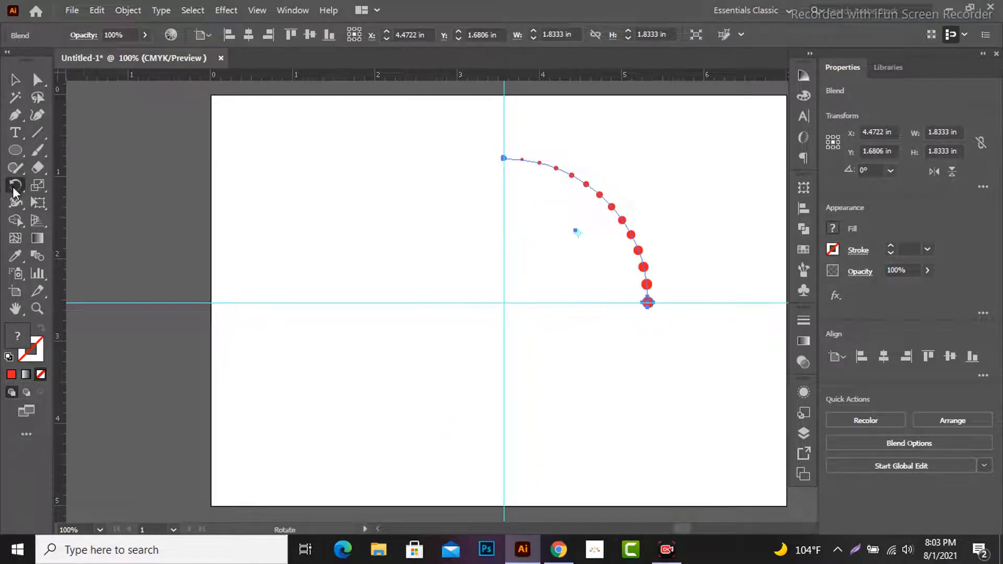
{"action": "left_click", "coordinate": [78, 185]}
{"action": "scroll", "coordinate": [503, 305], "scroll_direction": "up", "scroll_amount": 1}
{"action": "left_click_drag", "start_coordinate": [505, 298], "coordinate": [504, 315]}
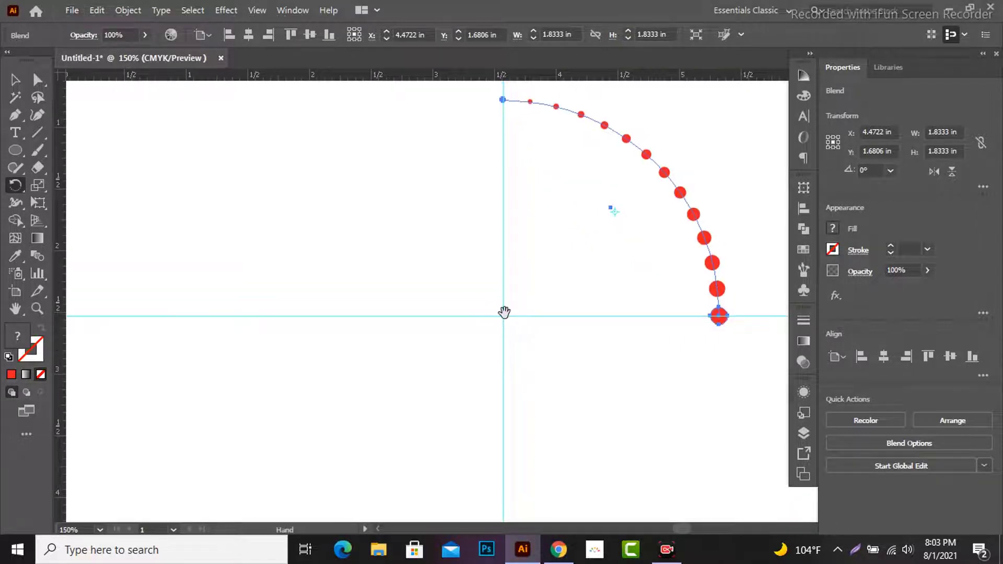
{"action": "scroll", "coordinate": [504, 312], "scroll_direction": "down", "scroll_amount": 1}
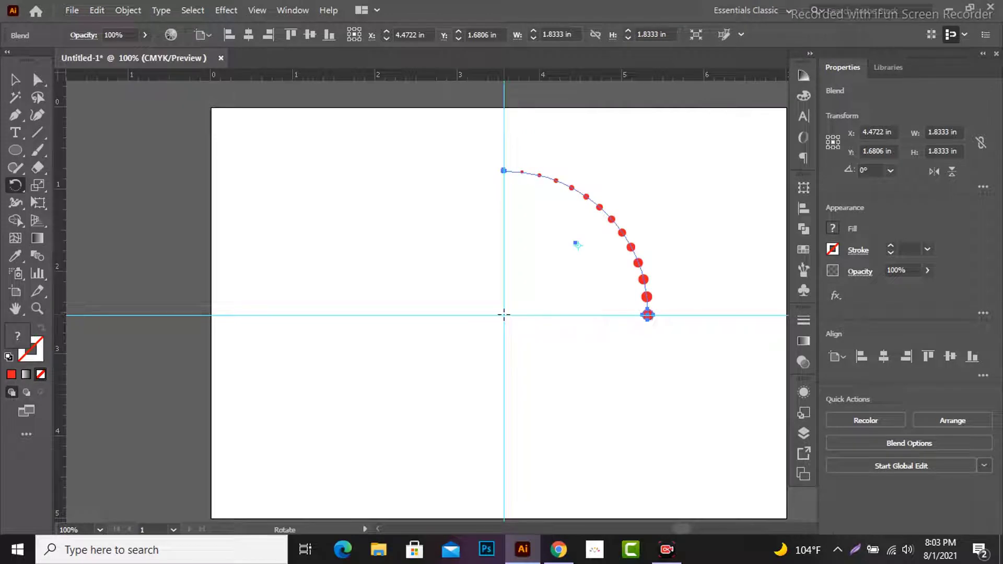
{"action": "left_click", "coordinate": [503, 315]}
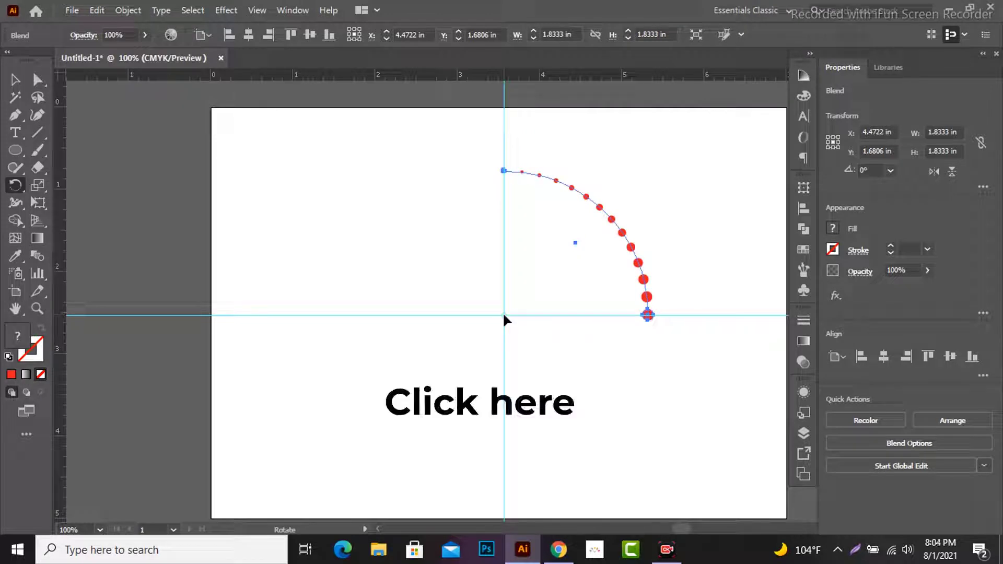
{"action": "left_click_drag", "start_coordinate": [649, 317], "coordinate": [503, 229]}
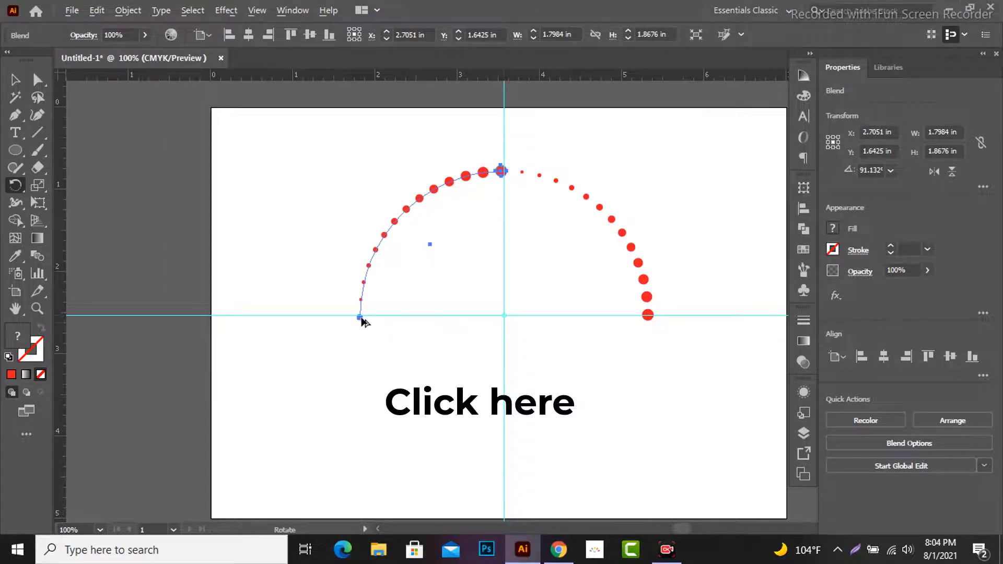
Step: Rotate two more copies of the arc around the guide crossing to form the lower-left and lower-right quarters of the circle
{"action": "left_click_drag", "start_coordinate": [362, 318], "coordinate": [504, 451]}
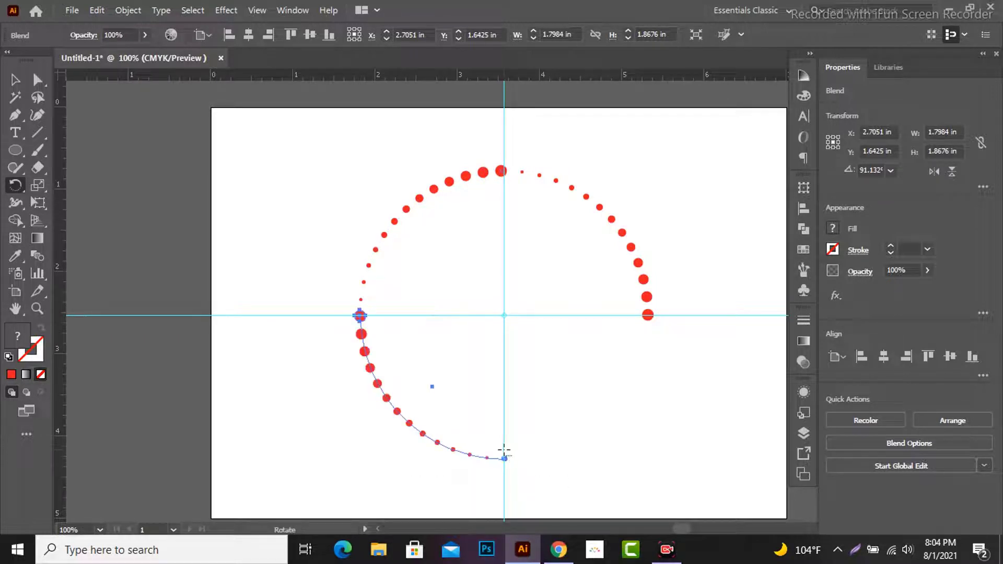
{"action": "left_click", "coordinate": [504, 315]}
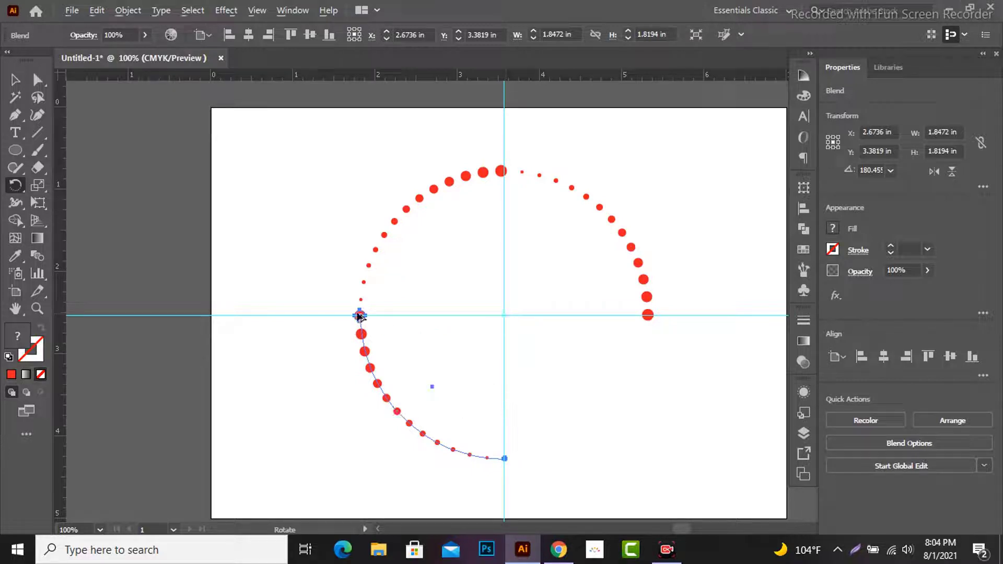
{"action": "mouse_move", "coordinate": [358, 315]}
{"action": "left_mouse_down"}
{"action": "mouse_move", "coordinate": [380, 376]}
{"action": "mouse_move", "coordinate": [441, 405]}
{"action": "mouse_move", "coordinate": [496, 382]}
{"action": "mouse_move", "coordinate": [502, 362]}
{"action": "left_mouse_up"}
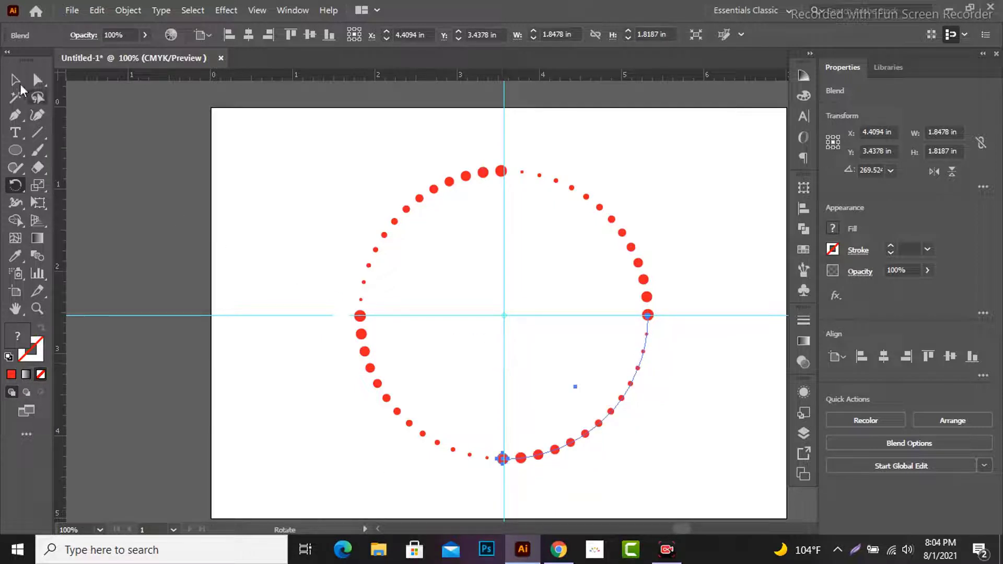
Step: Delete the horizontal and vertical guides
{"action": "key", "text": "v"}
{"action": "left_click_drag", "start_coordinate": [271, 327], "coordinate": [272, 329]}
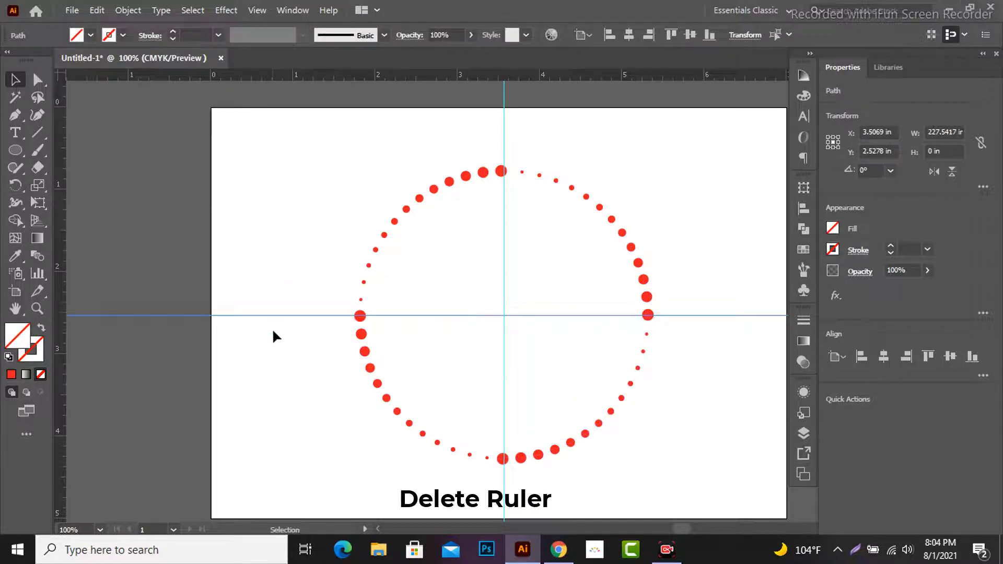
{"action": "key", "text": "Delete"}
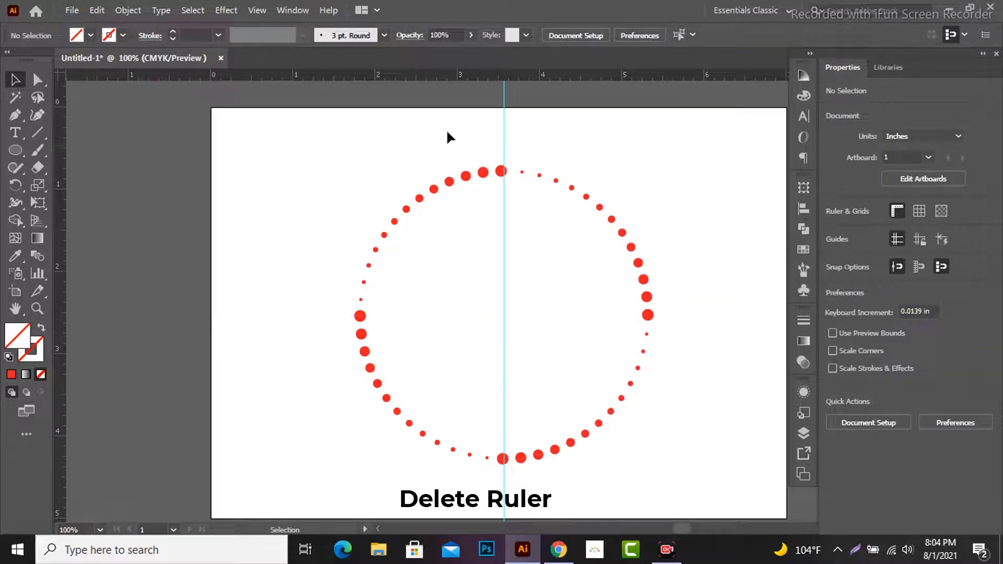
{"action": "left_click", "coordinate": [505, 123]}
{"action": "key", "text": "Delete"}
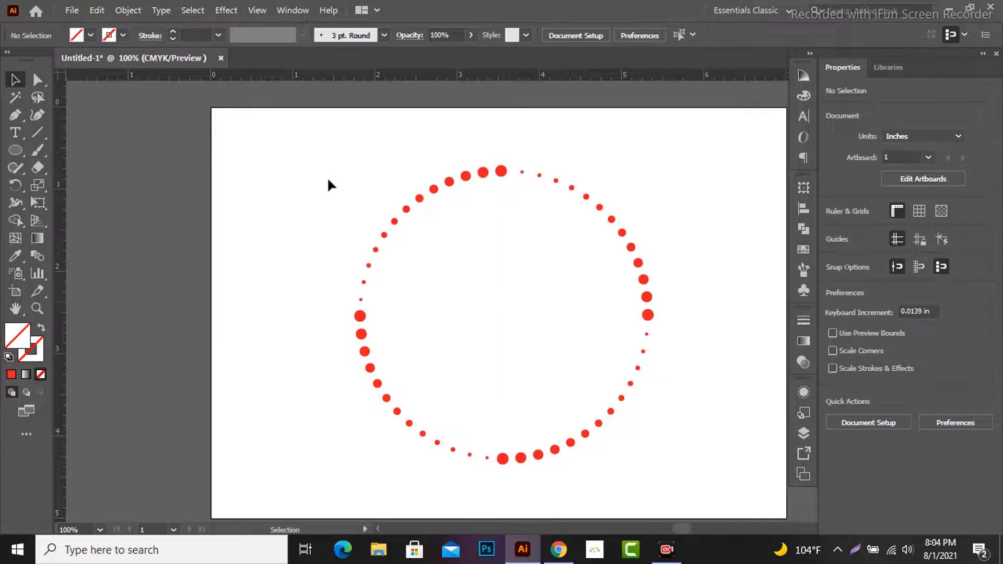
Step: Start a Transform effect on all four dotted arcs with a horizontal scale of 91%
{"action": "left_click_drag", "start_coordinate": [330, 191], "coordinate": [695, 423]}
{"action": "left_click", "coordinate": [226, 10]}
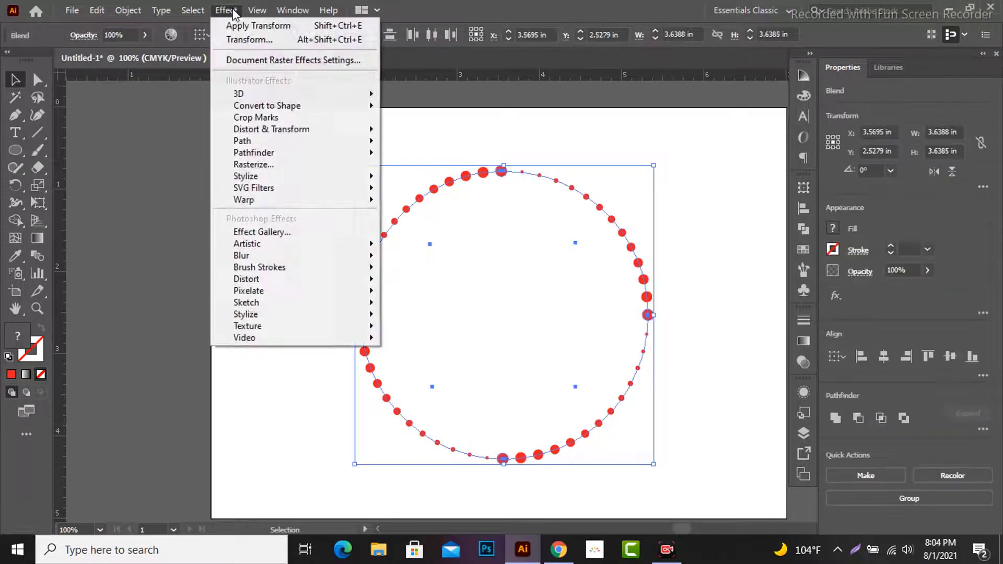
{"action": "mouse_move", "coordinate": [278, 128]}
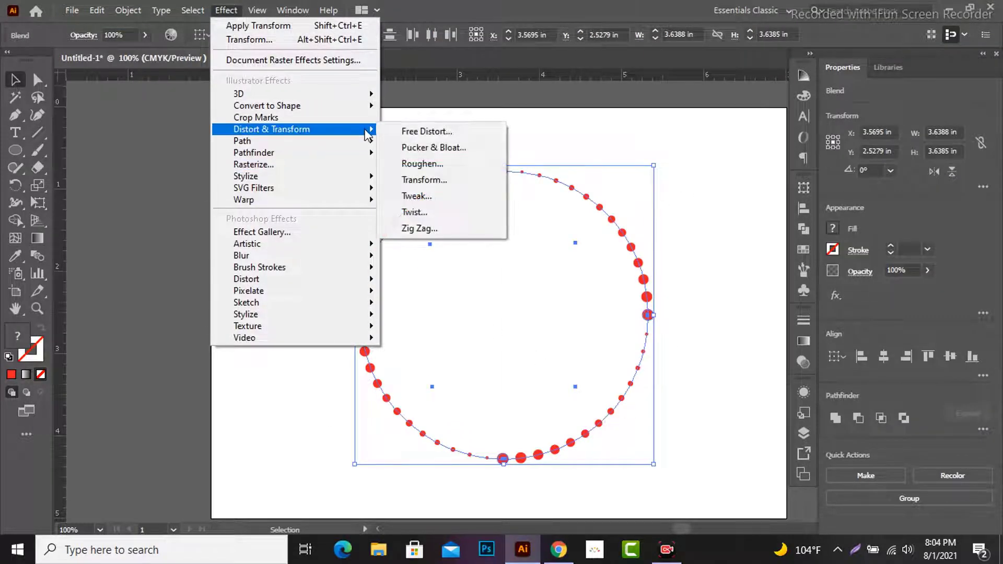
{"action": "left_click", "coordinate": [422, 182]}
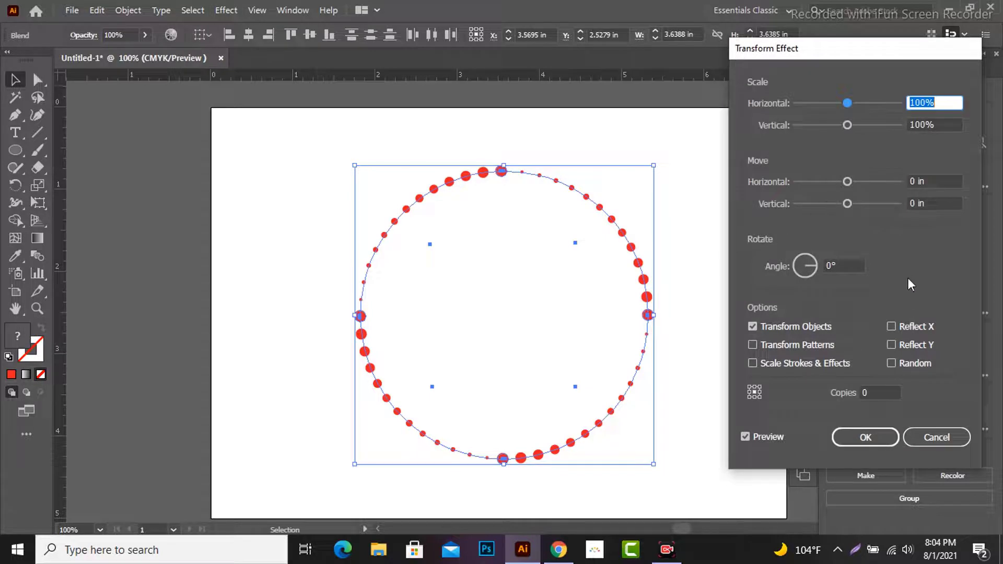
{"action": "key", "text": "Down"}
{"action": "key", "text": "Down"}
{"action": "key", "text": "Down"}
{"action": "key", "text": "Down"}
{"action": "key", "text": "Down"}
{"action": "key", "text": "Down"}
{"action": "key", "text": "Down"}
{"action": "key", "text": "Down"}
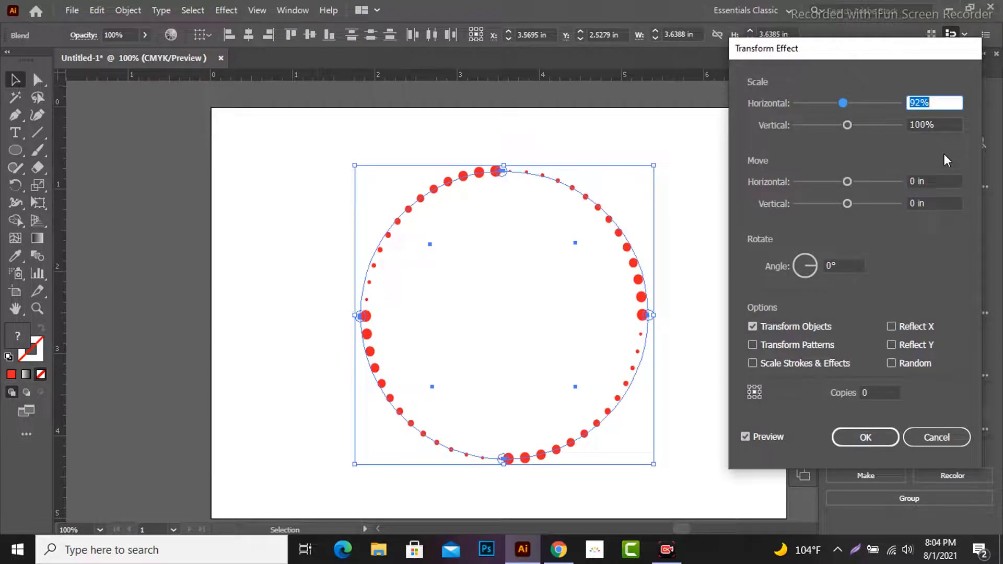
{"action": "key", "text": "Down"}
Step: Set the Transform effect's vertical scale to 91%
{"action": "key", "text": "Tab"}
{"action": "key", "text": "Down"}
{"action": "key", "text": "Down"}
{"action": "key", "text": "Down"}
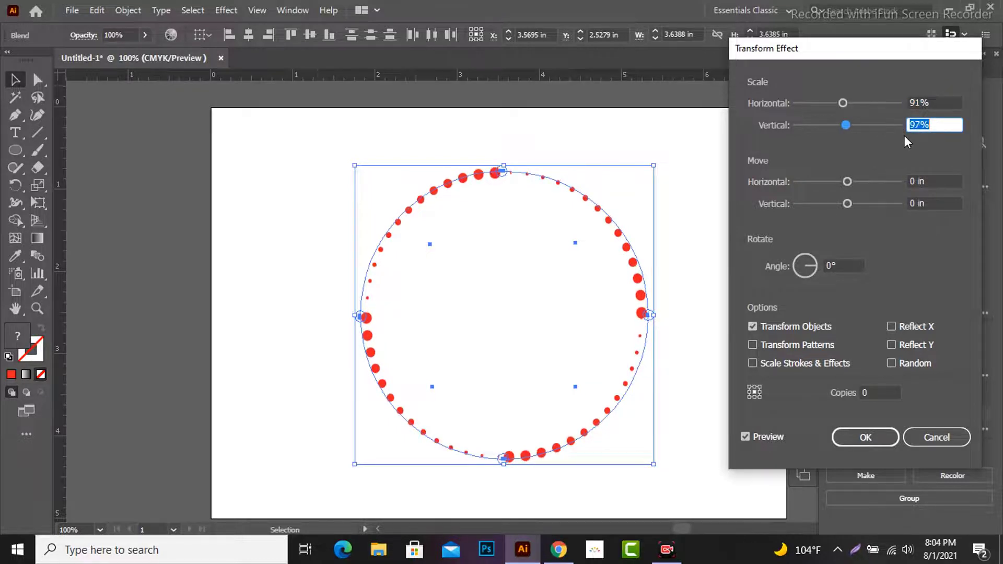
{"action": "key", "text": "Down"}
{"action": "key", "text": "Down"}
{"action": "key", "text": "Down"}
{"action": "key", "text": "Down"}
{"action": "key", "text": "Down"}
{"action": "key", "text": "Down"}
{"action": "key", "text": "Down"}
{"action": "key", "text": "Up"}
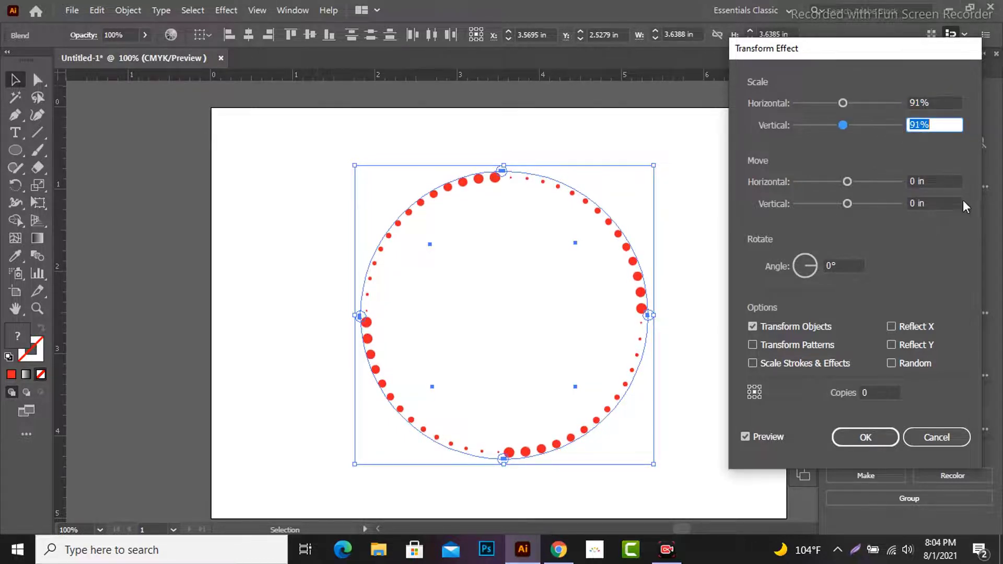
Step: Set the number of copies in the Transform effect to 39
{"action": "left_click", "coordinate": [872, 393]}
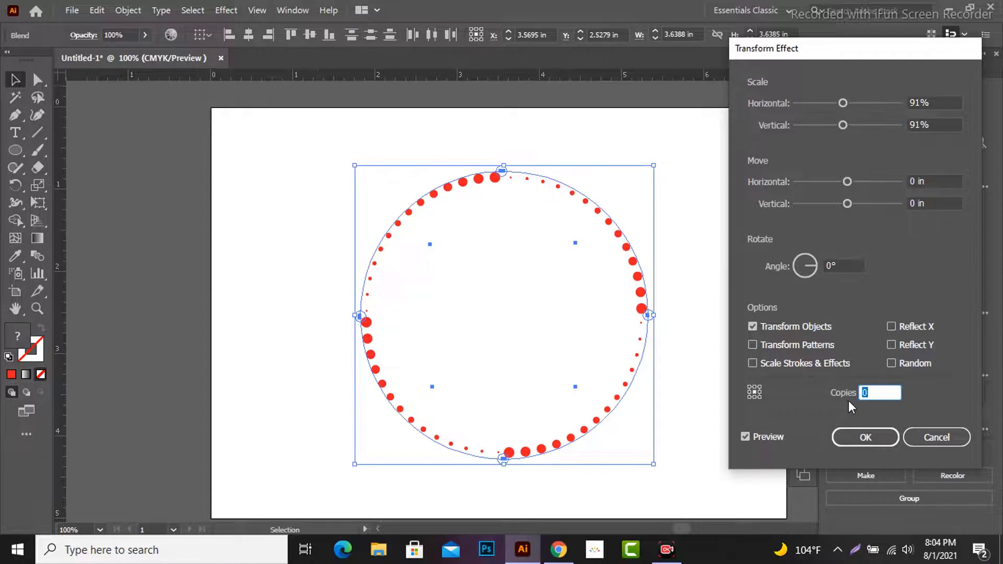
{"action": "key", "text": "Up"}
{"action": "key", "text": "Up"}
{"action": "key", "text": "Up"}
{"action": "key", "text": "Up"}
{"action": "key", "text": "Up"}
{"action": "key", "text": "Up"}
{"action": "key", "text": "Up"}
{"action": "key", "text": "Up"}
{"action": "key", "text": "Up"}
{"action": "key", "text": "Up"}
{"action": "key", "text": "Up"}
{"action": "key", "text": "Up"}
{"action": "key", "text": "Up"}
{"action": "key", "text": "Up"}
{"action": "key", "text": "Up"}
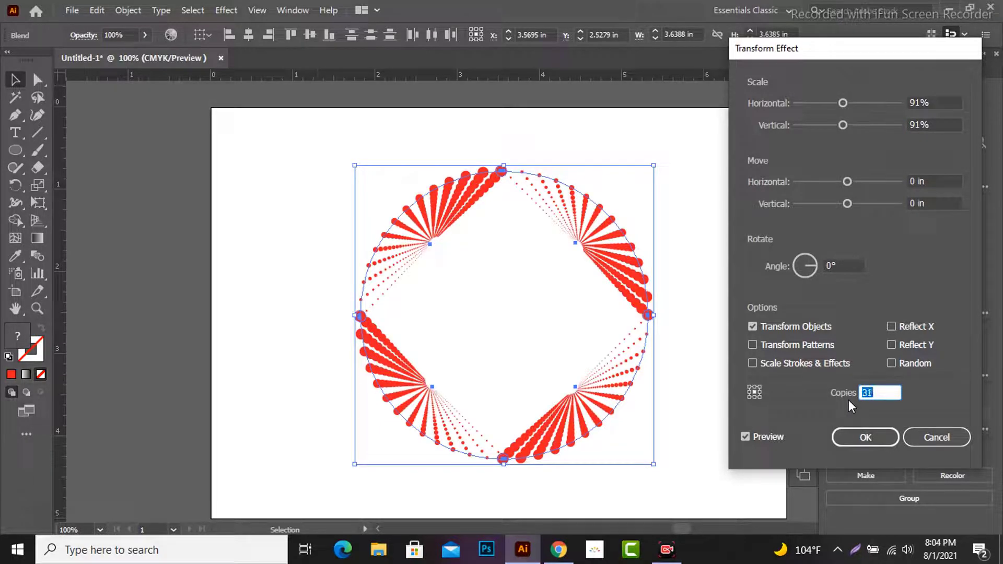
{"action": "key", "text": "Up"}
{"action": "key", "text": "Up"}
{"action": "key", "text": "Up"}
Step: Set the Transform effect's rotation angle to 20° and apply the effect
{"action": "left_click", "coordinate": [807, 277]}
{"action": "key", "text": "Up"}
{"action": "key", "text": "Up"}
{"action": "key", "text": "Up"}
{"action": "key", "text": "Up"}
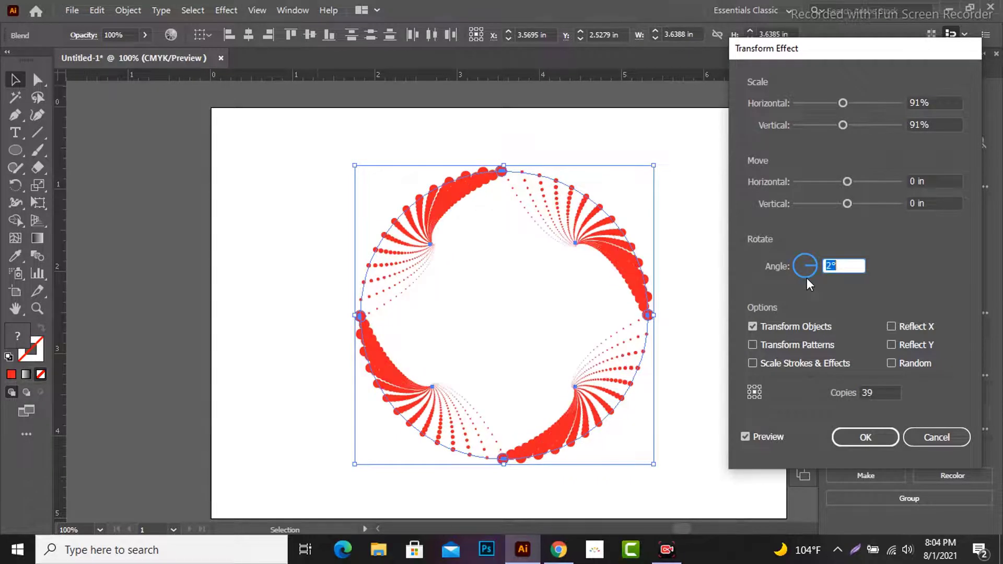
{"action": "key", "text": "Up"}
{"action": "key", "text": "Up"}
{"action": "key", "text": "Up"}
{"action": "key", "text": "Up"}
{"action": "key", "text": "Up"}
{"action": "key", "text": "Up"}
{"action": "key", "text": "Up"}
{"action": "key", "text": "Up"}
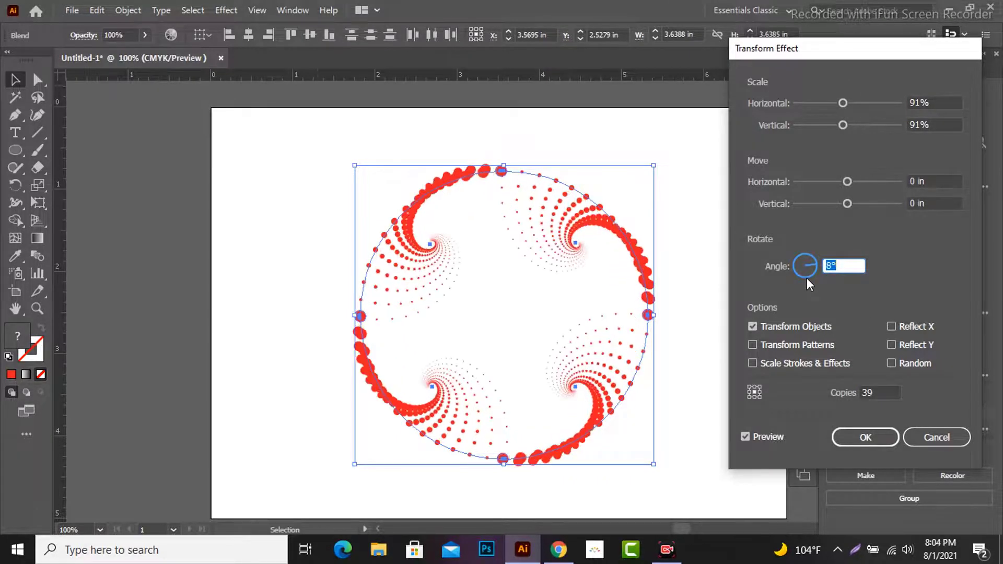
{"action": "key", "text": "Up"}
{"action": "key", "text": "Up"}
{"action": "key", "text": "Up"}
{"action": "key", "text": "Up"}
{"action": "key", "text": "Up"}
{"action": "key", "text": "Up"}
{"action": "key", "text": "Up"}
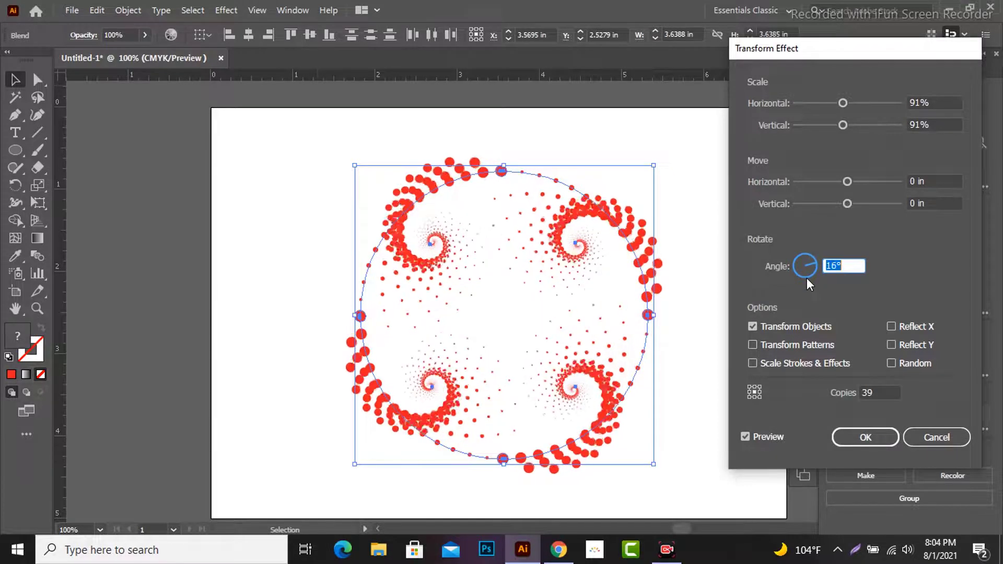
{"action": "key", "text": "Up"}
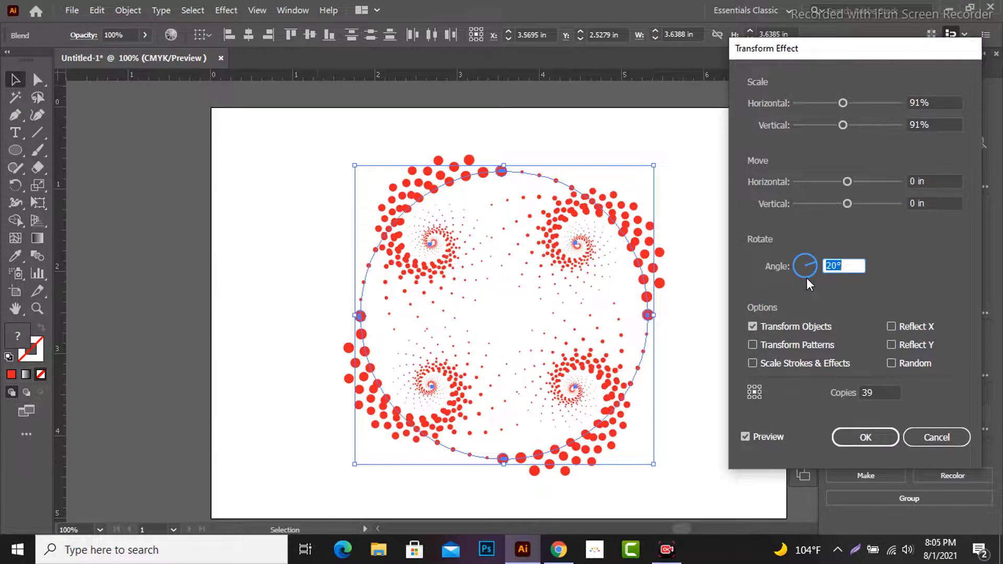
{"action": "left_click", "coordinate": [878, 440]}
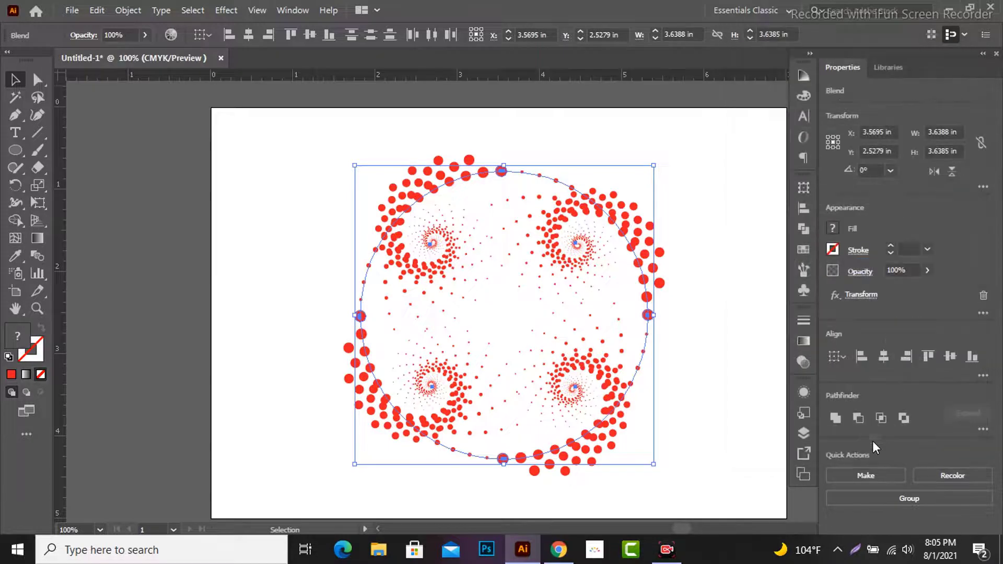
Step: Fill all four dotted spirals with green and deselect them
{"action": "left_click", "coordinate": [834, 232]}
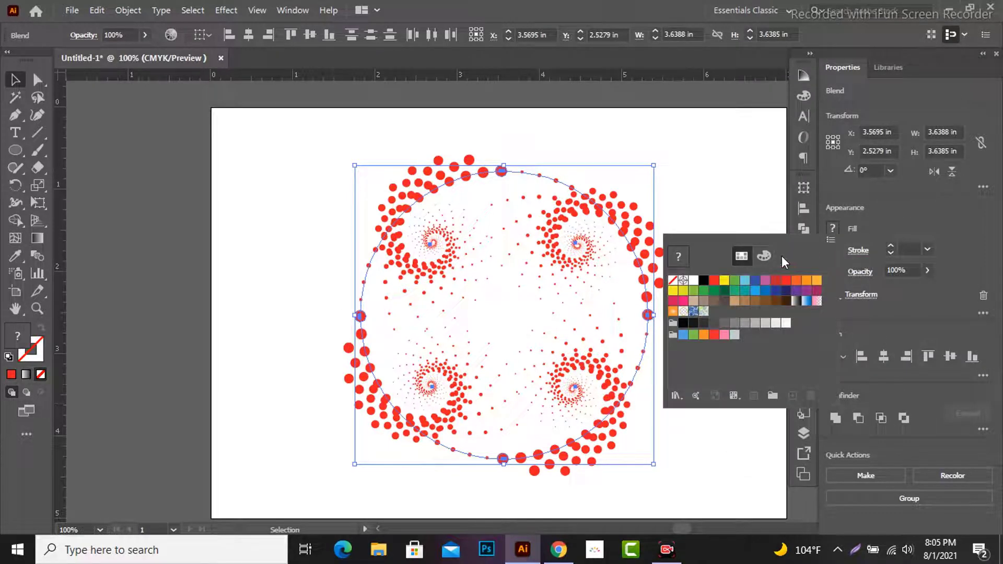
{"action": "left_click", "coordinate": [732, 282]}
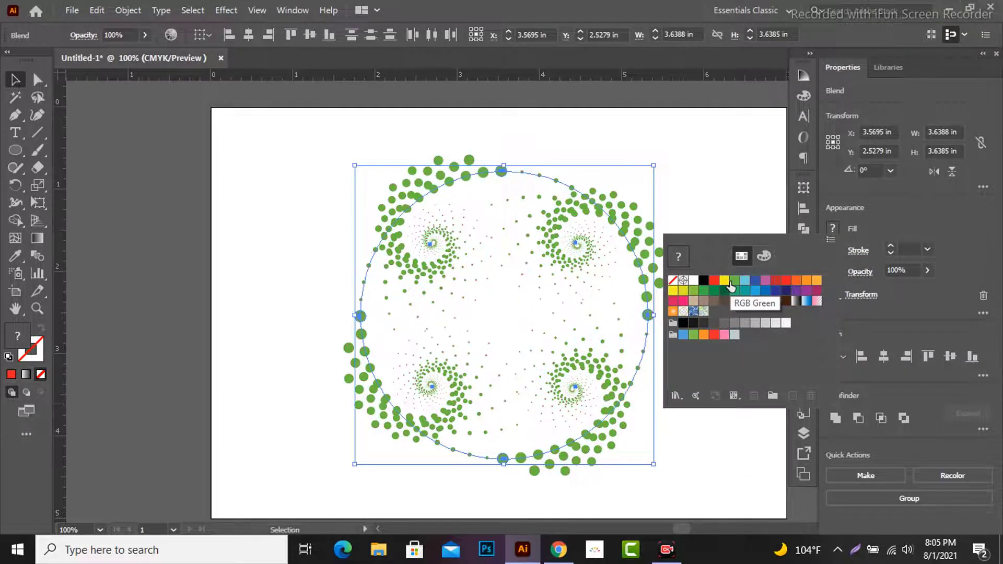
{"action": "left_click", "coordinate": [694, 193]}
Step: Fill the upper-right dotted spiral with brown and the upper-left one with teal green
{"action": "left_click", "coordinate": [600, 209]}
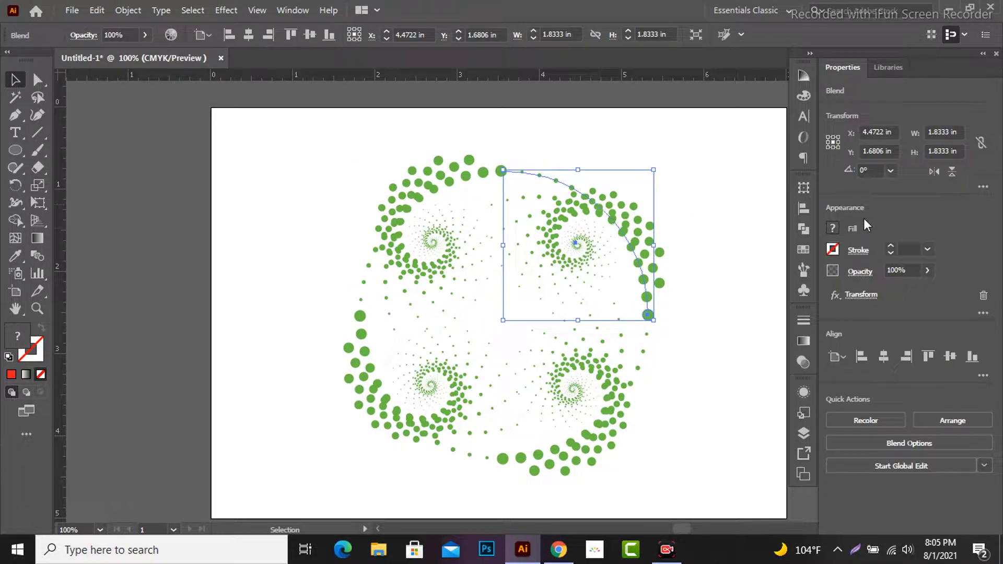
{"action": "left_click", "coordinate": [833, 226]}
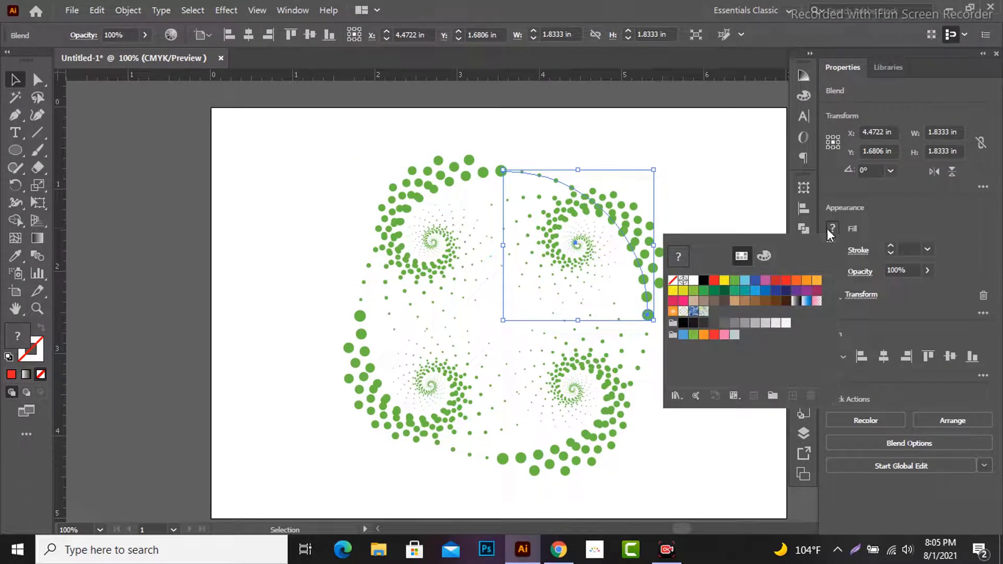
{"action": "left_click", "coordinate": [768, 305]}
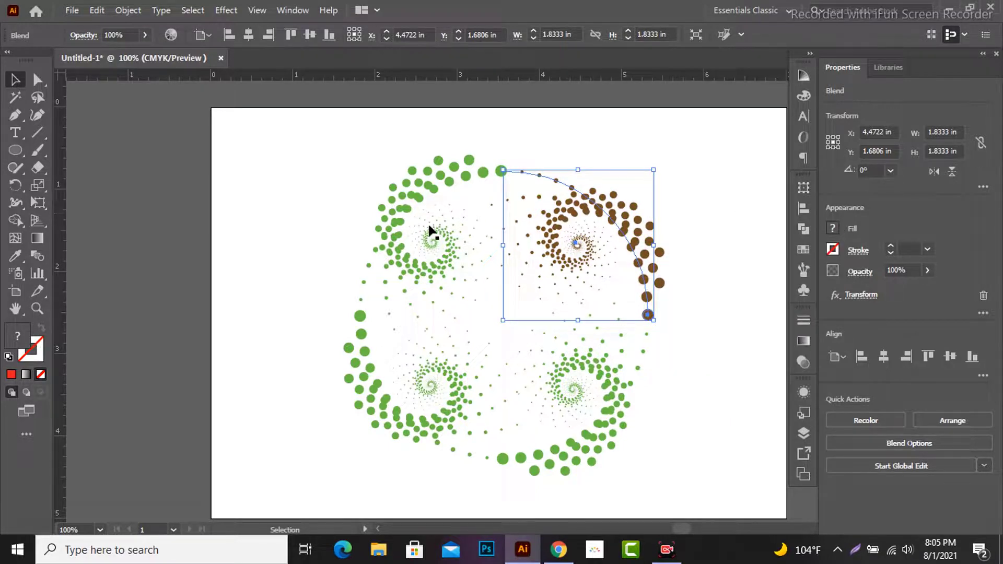
{"action": "left_click", "coordinate": [408, 211]}
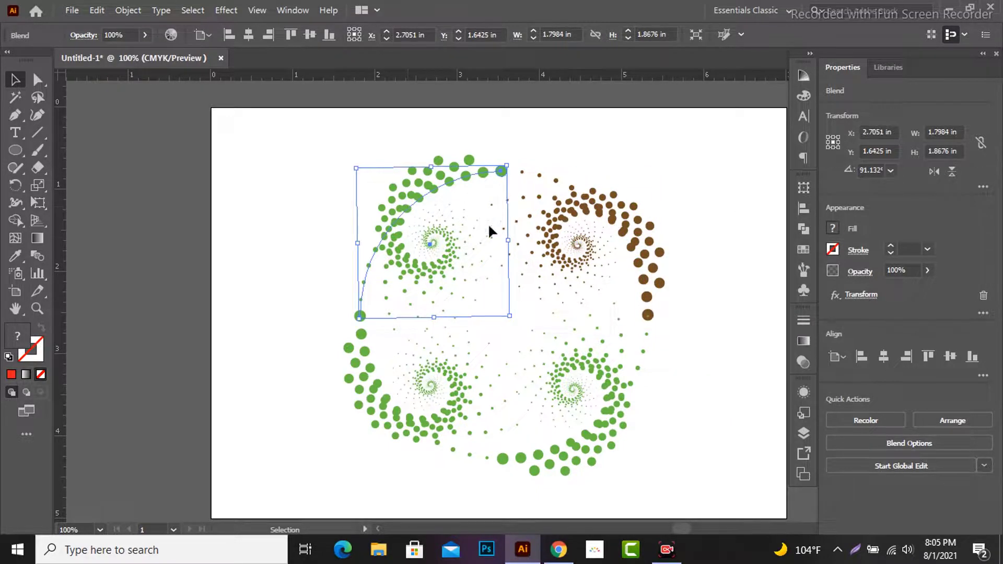
{"action": "left_click", "coordinate": [833, 227]}
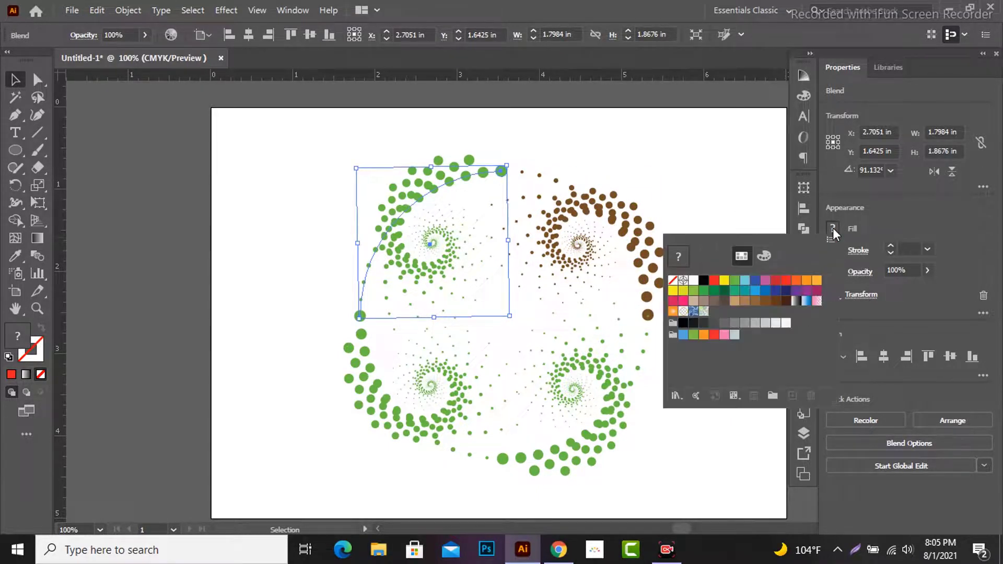
{"action": "left_click", "coordinate": [735, 291]}
Step: Fill the lower-left dotted spiral with pink and the lower-right one with light orange
{"action": "left_click", "coordinate": [410, 434]}
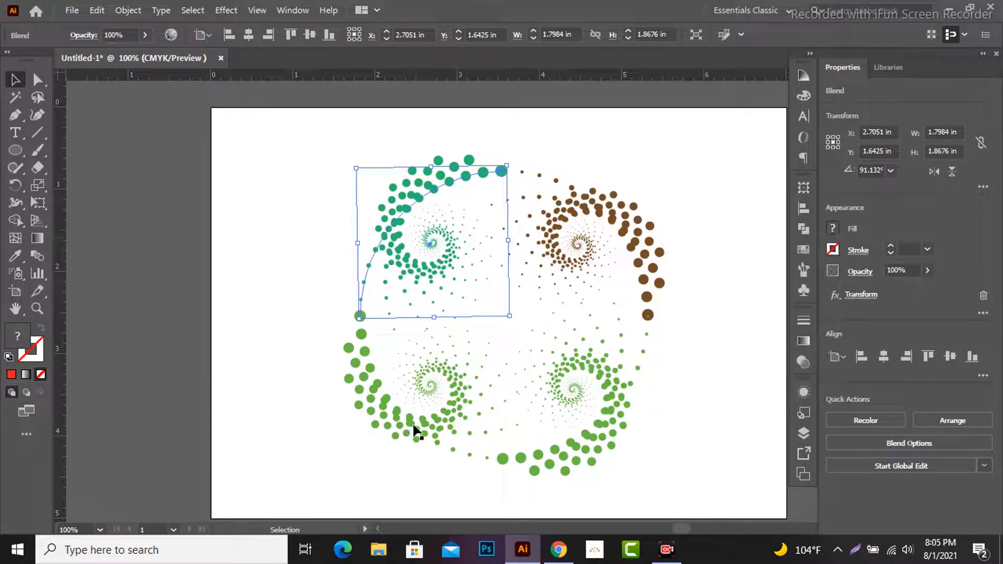
{"action": "left_click", "coordinate": [411, 434]}
{"action": "left_click", "coordinate": [833, 229]}
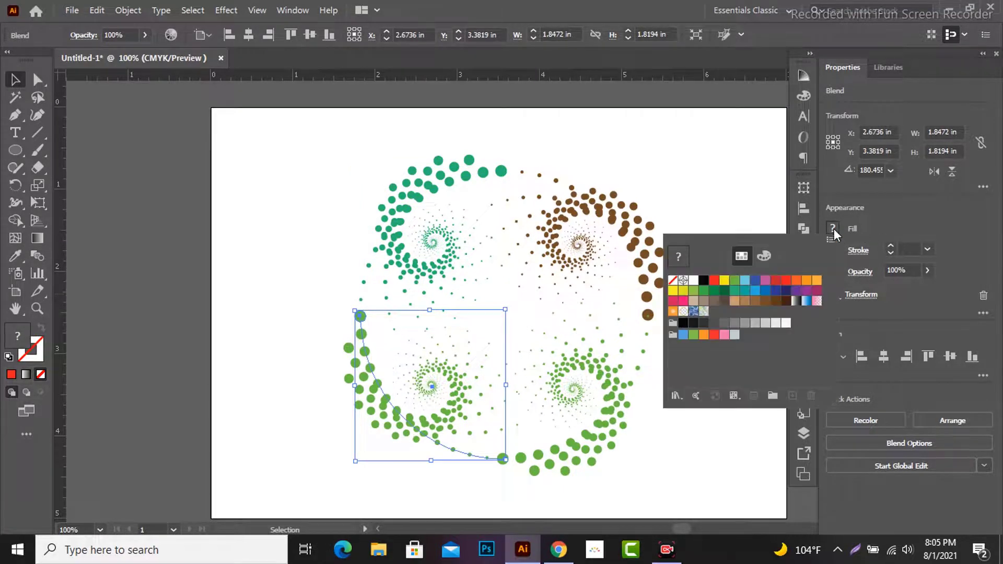
{"action": "left_click", "coordinate": [685, 305]}
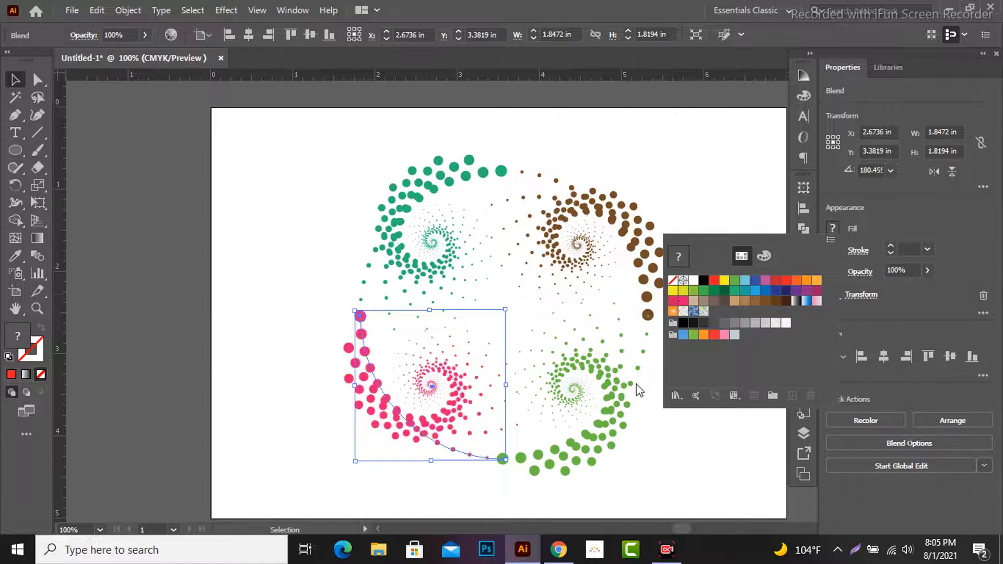
{"action": "left_click", "coordinate": [612, 401]}
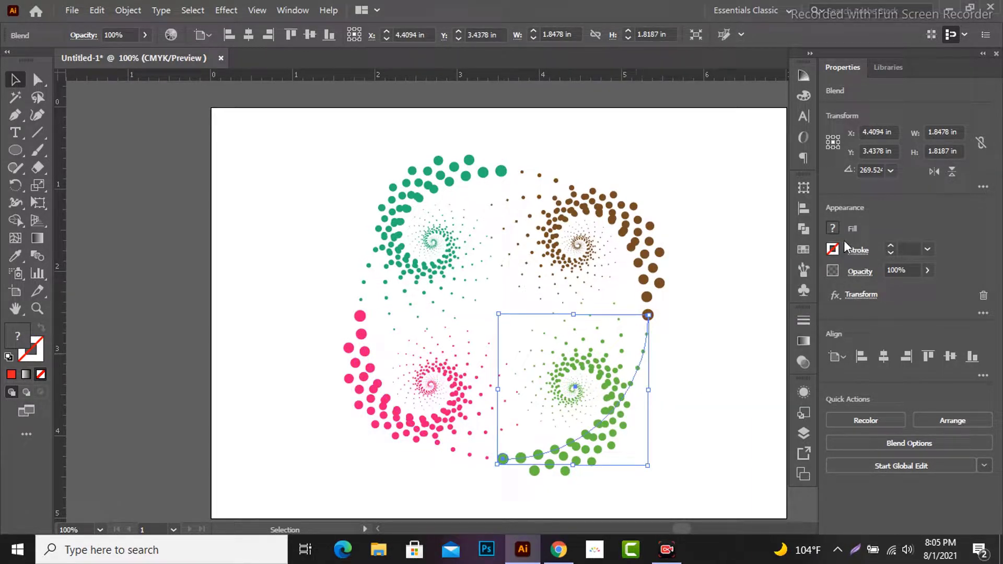
{"action": "left_click", "coordinate": [834, 228]}
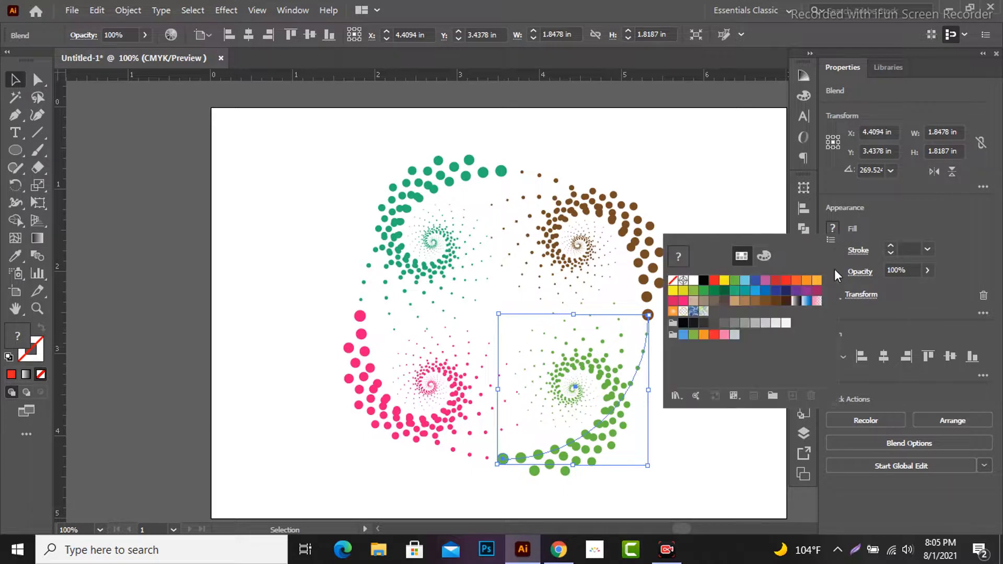
{"action": "left_click", "coordinate": [808, 285]}
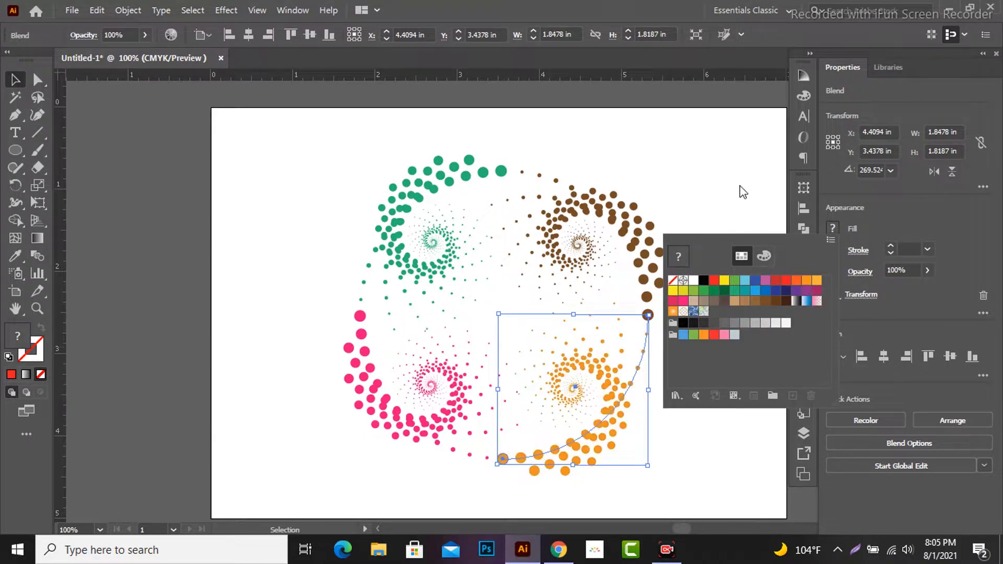
Step: Rotate all four dotted spirals together slightly counterclockwise and deselect them
{"action": "left_click_drag", "start_coordinate": [296, 173], "coordinate": [663, 456]}
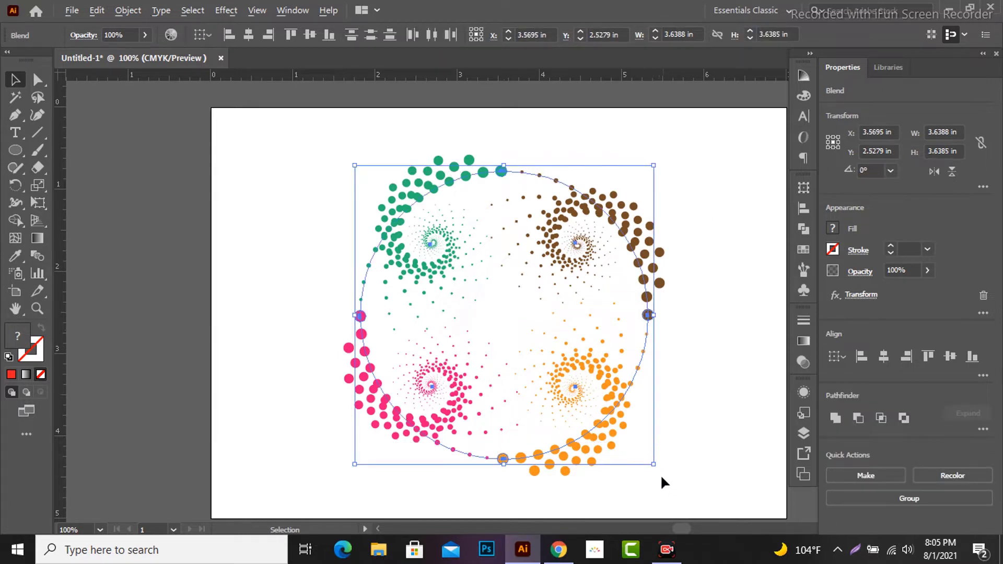
{"action": "left_click_drag", "start_coordinate": [657, 469], "coordinate": [676, 450]}
{"action": "left_click", "coordinate": [714, 353]}
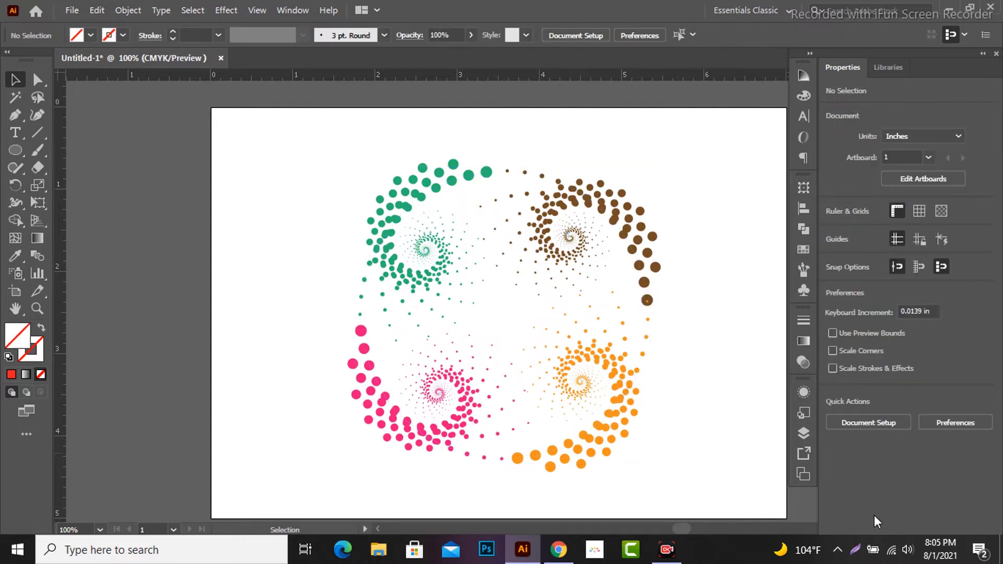